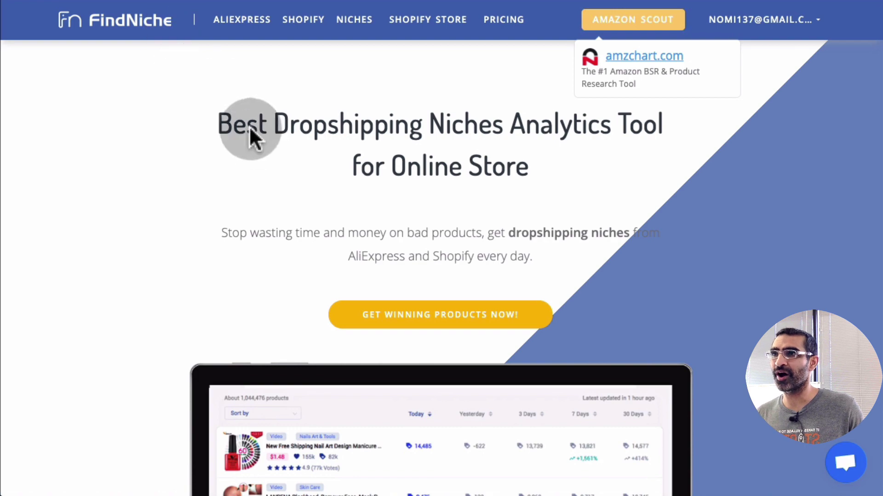
- Look over the FindNiche home page and its statistics, and open the pricing plans for comparison
{"action": "left_click_drag", "start_coordinate": [211, 129], "coordinate": [544, 172]}
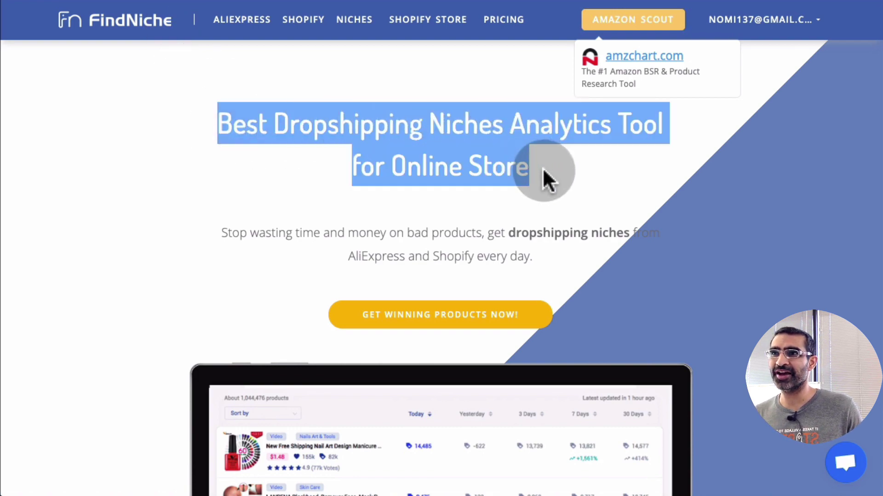
{"action": "scroll", "coordinate": [654, 239], "scroll_direction": "down", "scroll_amount": 15}
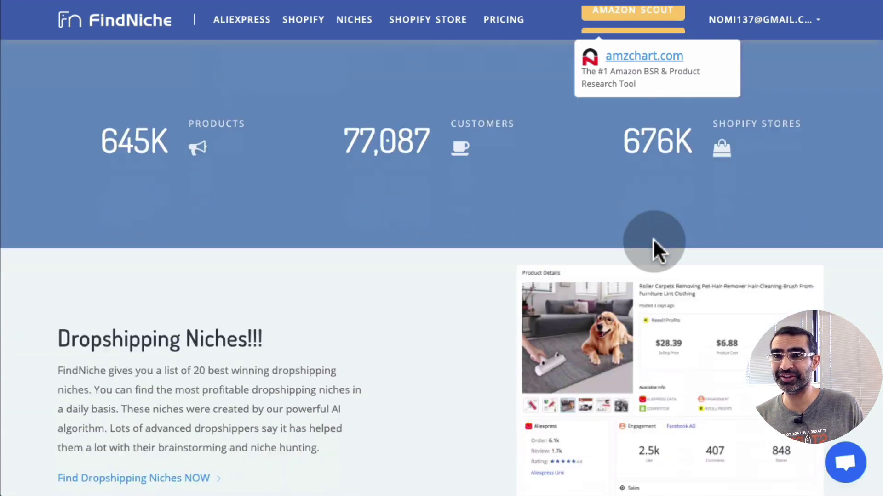
{"action": "scroll", "coordinate": [654, 239], "scroll_direction": "down", "scroll_amount": 3}
{"action": "scroll", "coordinate": [655, 240], "scroll_direction": "up", "scroll_amount": 20}
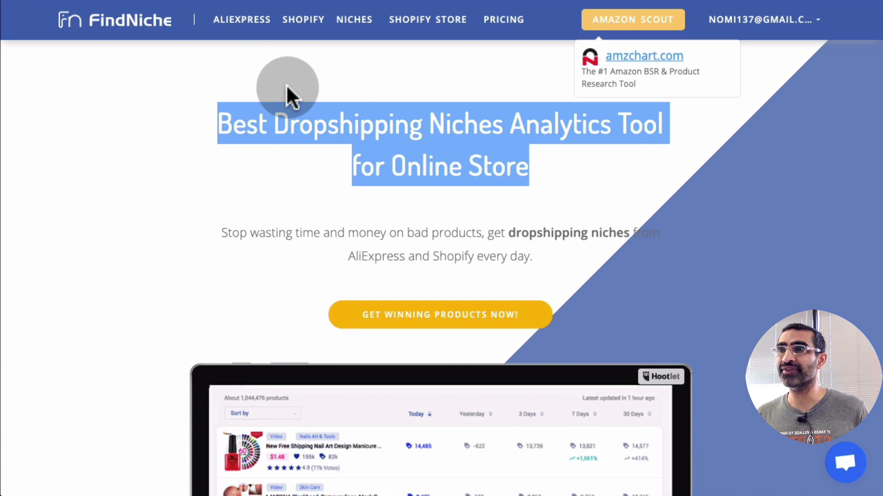
{"action": "left_click", "coordinate": [506, 33]}
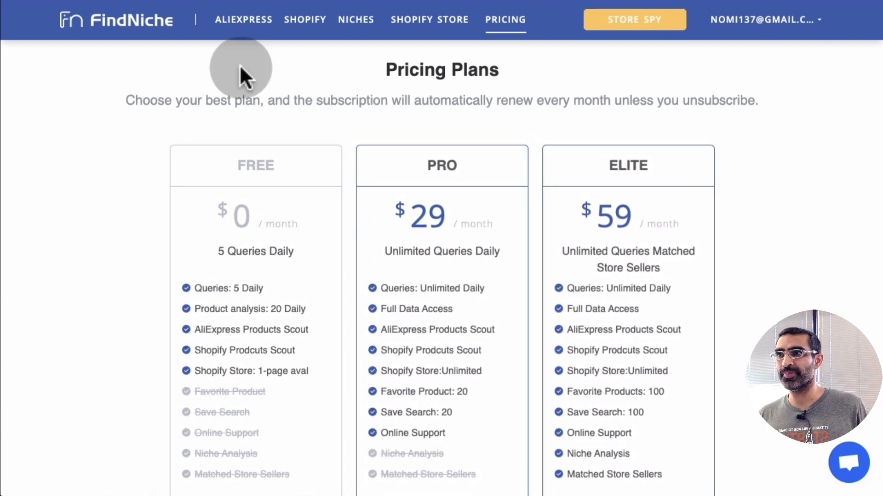
- Open the AliExpress product research page and filter it to the Consumer Electronics category with United States as the top country
{"action": "left_click", "coordinate": [240, 21]}
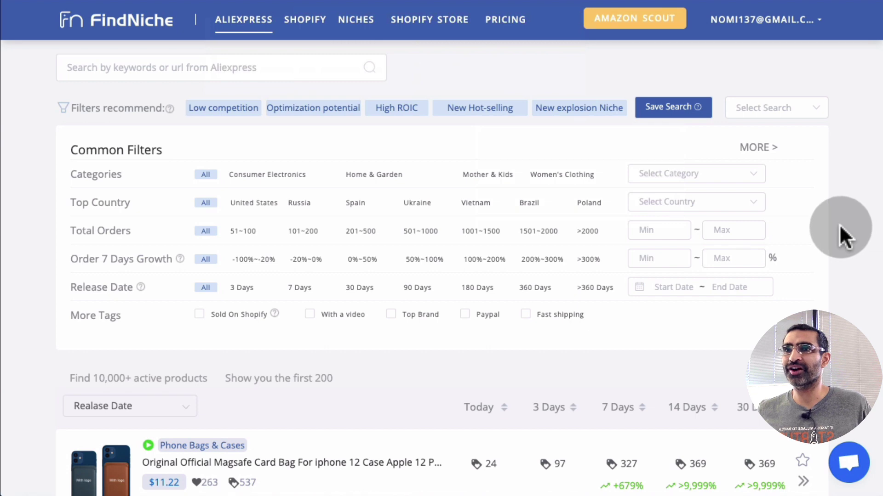
{"action": "scroll", "coordinate": [837, 227], "scroll_direction": "down", "scroll_amount": 5}
{"action": "scroll", "coordinate": [832, 230], "scroll_direction": "up", "scroll_amount": 5}
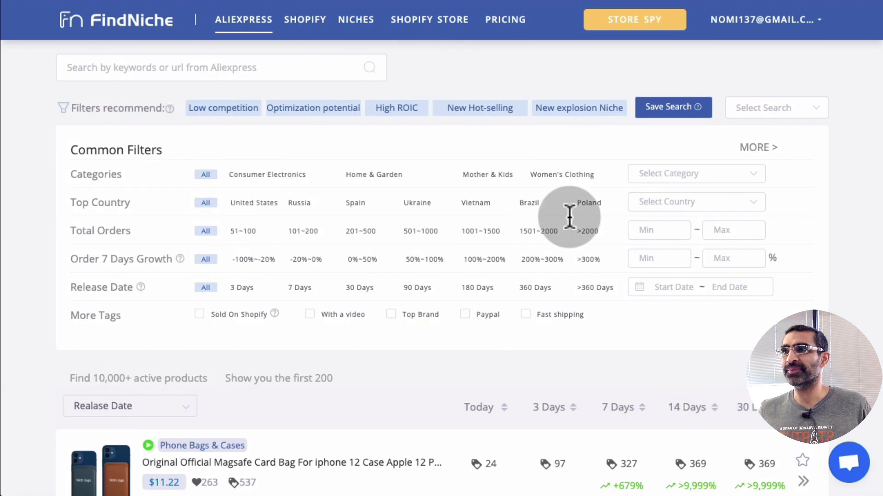
{"action": "left_click", "coordinate": [269, 186]}
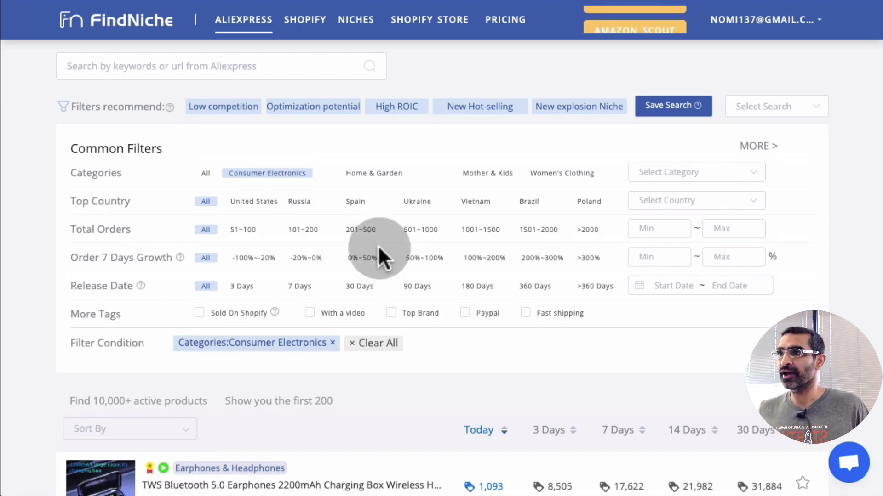
{"action": "scroll", "coordinate": [377, 245], "scroll_direction": "down", "scroll_amount": 3}
{"action": "scroll", "coordinate": [248, 177], "scroll_direction": "up", "scroll_amount": 3}
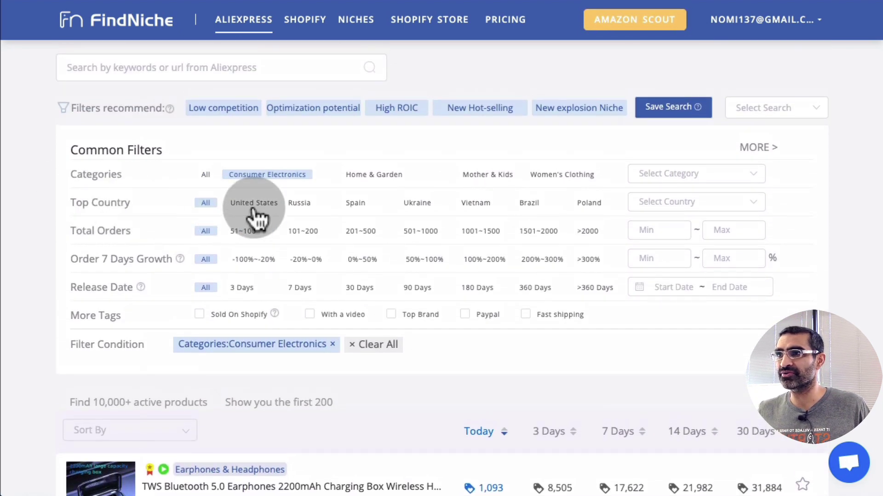
{"action": "left_click", "coordinate": [253, 207]}
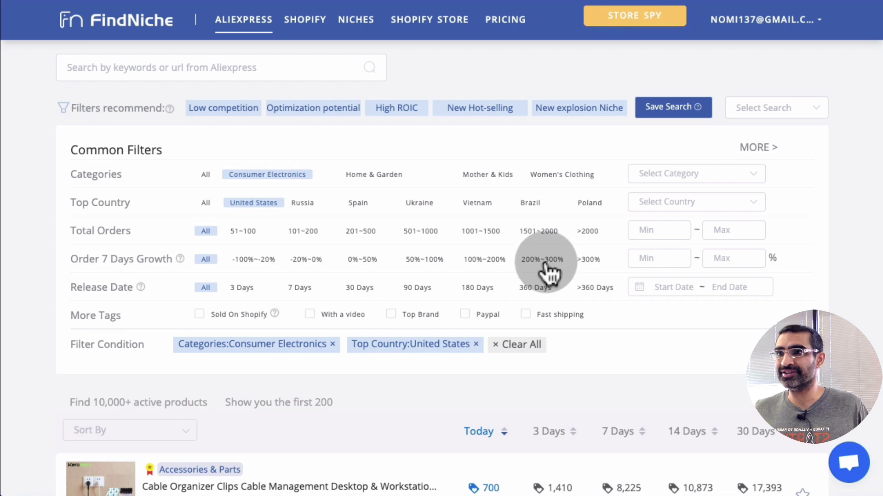
- Filter for 100%~200% seven-day order growth and the Sold On Shopify tag, trying the Paypal tag and removing it again
{"action": "left_click", "coordinate": [499, 267]}
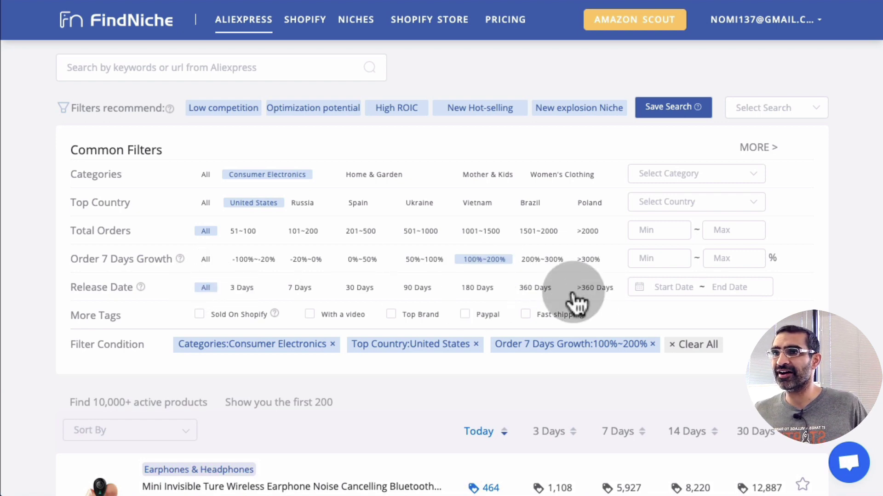
{"action": "scroll", "coordinate": [575, 301], "scroll_direction": "down", "scroll_amount": 3}
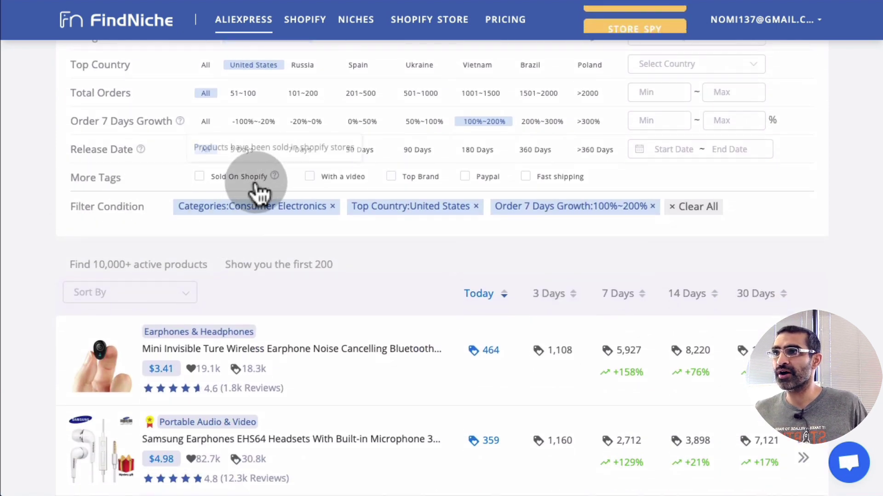
{"action": "left_click", "coordinate": [200, 178]}
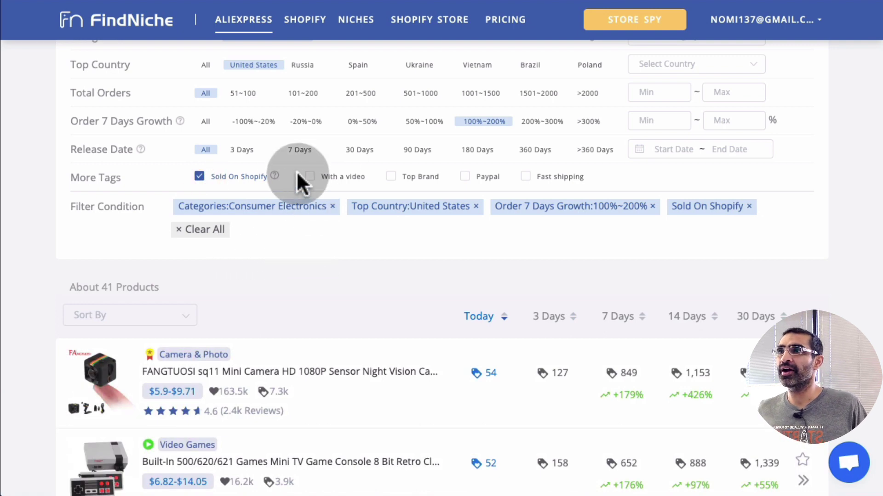
{"action": "left_click", "coordinate": [491, 184]}
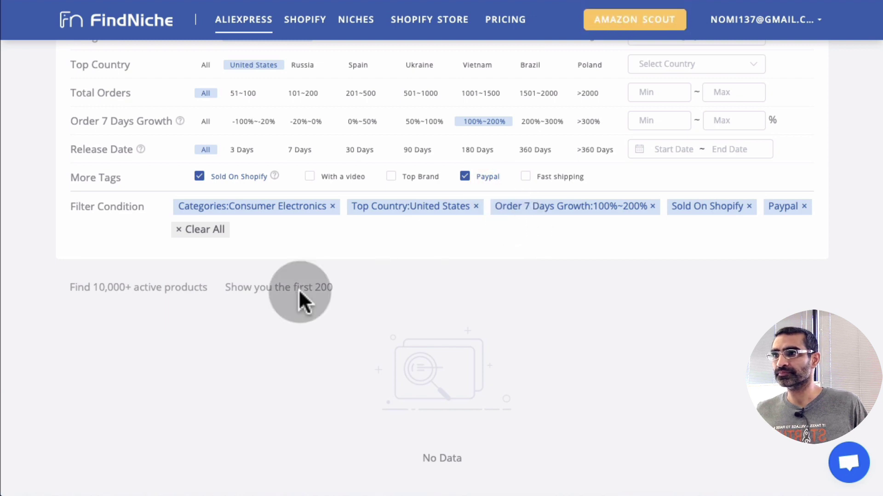
{"action": "left_click", "coordinate": [485, 184]}
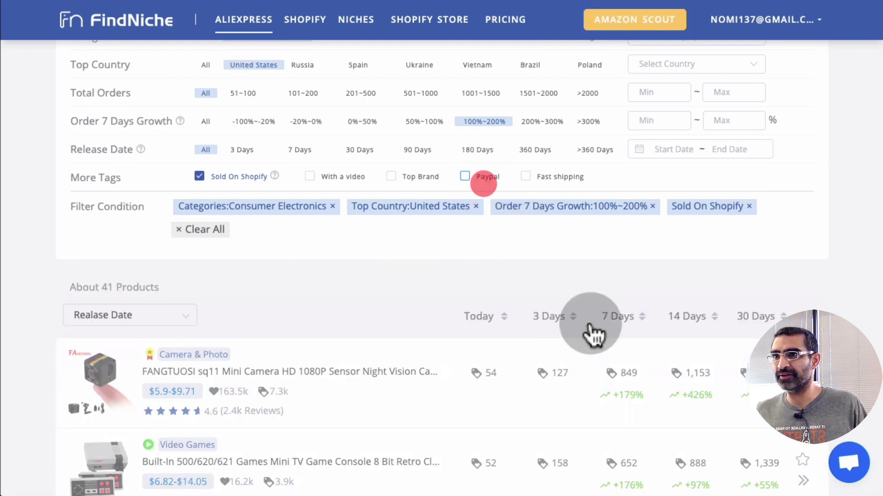
- Look through the filtered product list, examining prices, order numbers and growth rates per period
{"action": "scroll", "coordinate": [598, 329], "scroll_direction": "down", "scroll_amount": 4}
{"action": "scroll", "coordinate": [727, 313], "scroll_direction": "up", "scroll_amount": 5}
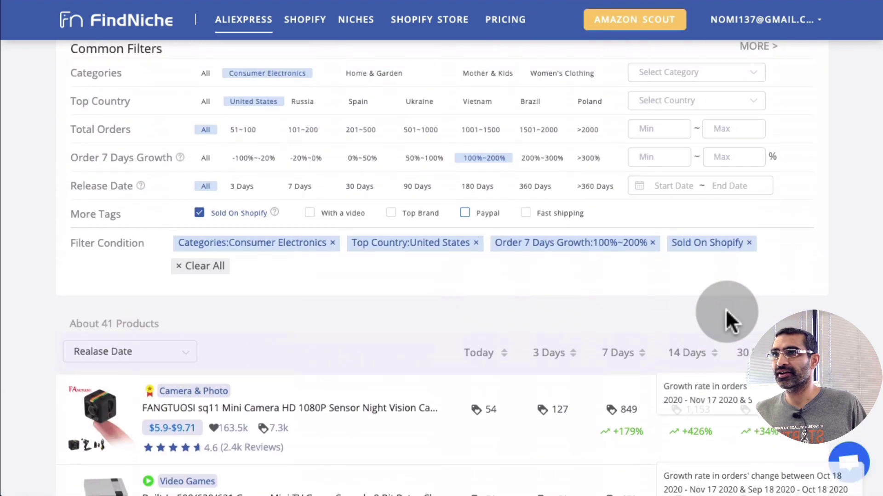
{"action": "scroll", "coordinate": [735, 308], "scroll_direction": "down", "scroll_amount": 4}
{"action": "scroll", "coordinate": [758, 304], "scroll_direction": "up", "scroll_amount": 3}
{"action": "scroll", "coordinate": [765, 301], "scroll_direction": "up", "scroll_amount": 1}
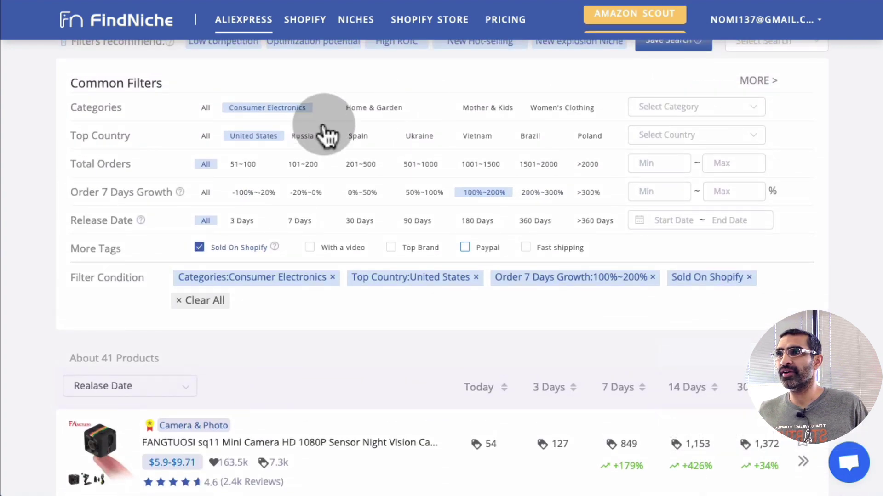
{"action": "scroll", "coordinate": [596, 265], "scroll_direction": "up", "scroll_amount": 2}
{"action": "scroll", "coordinate": [596, 265], "scroll_direction": "down", "scroll_amount": 5}
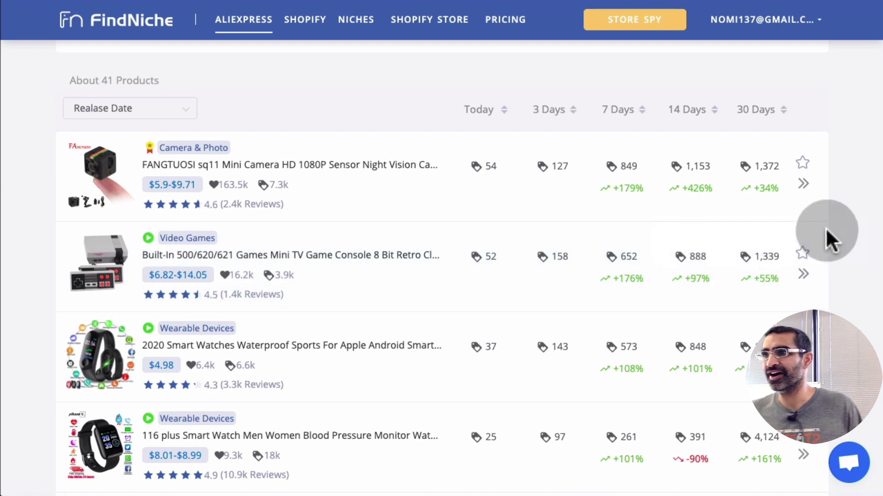
{"action": "scroll", "coordinate": [825, 250], "scroll_direction": "down", "scroll_amount": 3}
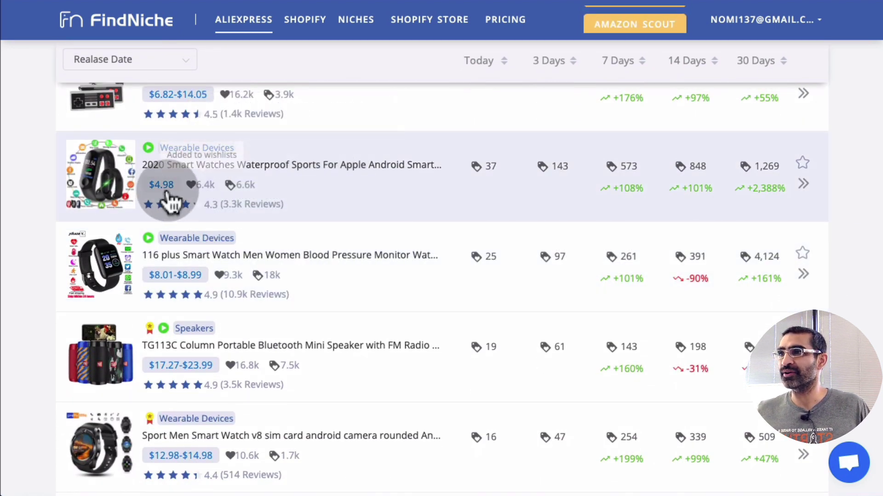
- Review the details of the 2020 Smart Watches Waterproof Sports product, including its order performance, matched sellers and top countries, and close them
{"action": "left_click", "coordinate": [367, 186]}
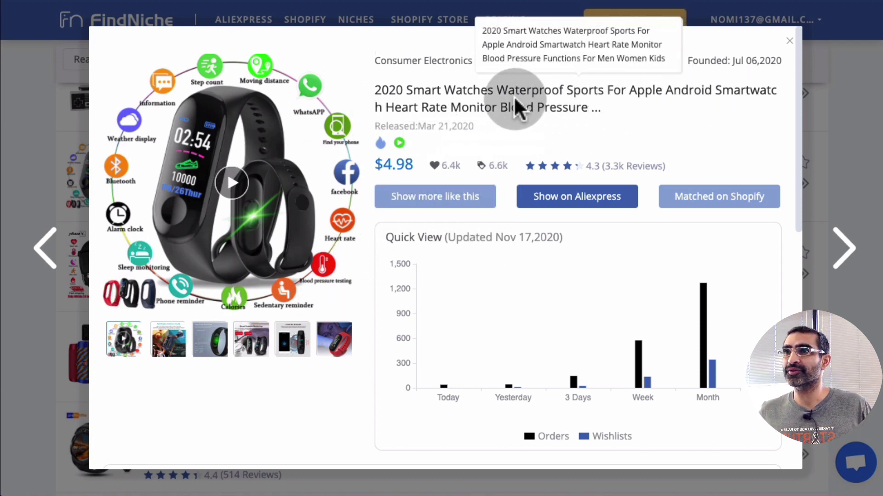
{"action": "left_click", "coordinate": [485, 149]}
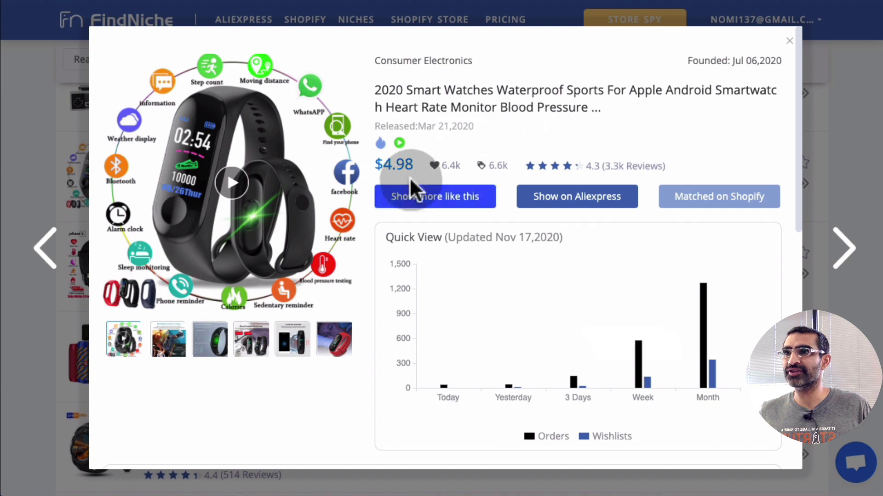
{"action": "scroll", "coordinate": [628, 284], "scroll_direction": "down", "scroll_amount": 9}
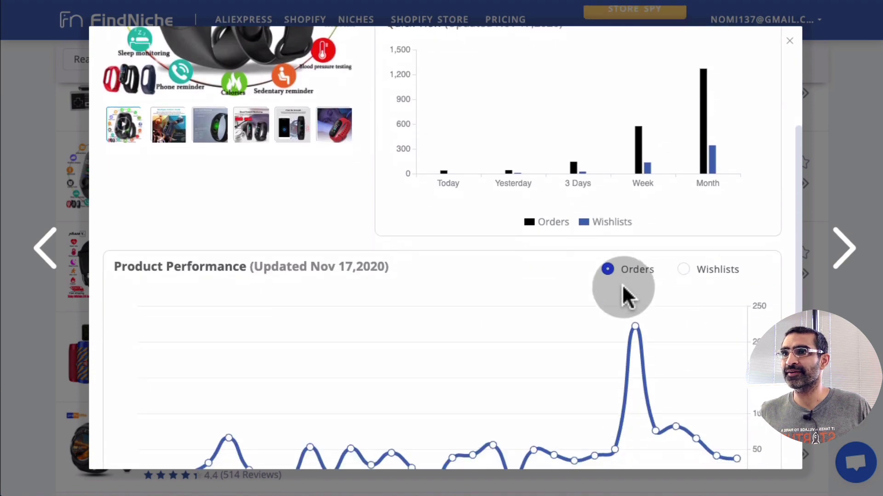
{"action": "scroll", "coordinate": [619, 285], "scroll_direction": "up", "scroll_amount": 1}
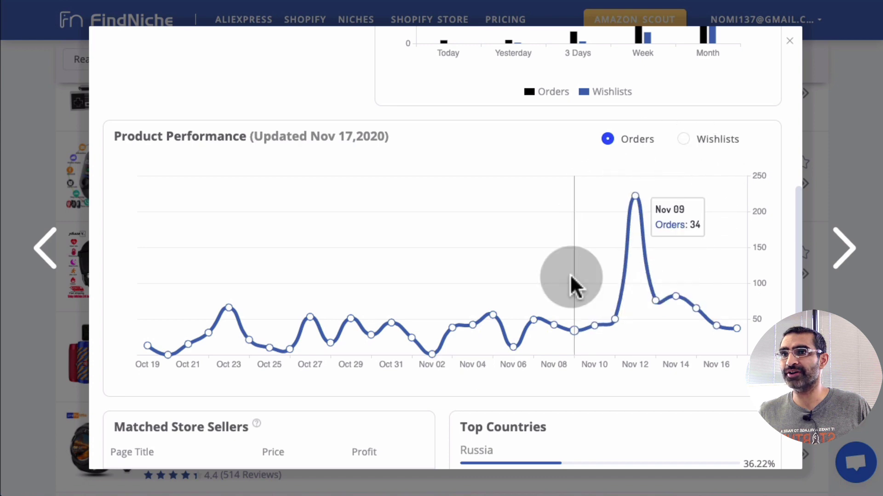
{"action": "scroll", "coordinate": [509, 235], "scroll_direction": "down", "scroll_amount": 3}
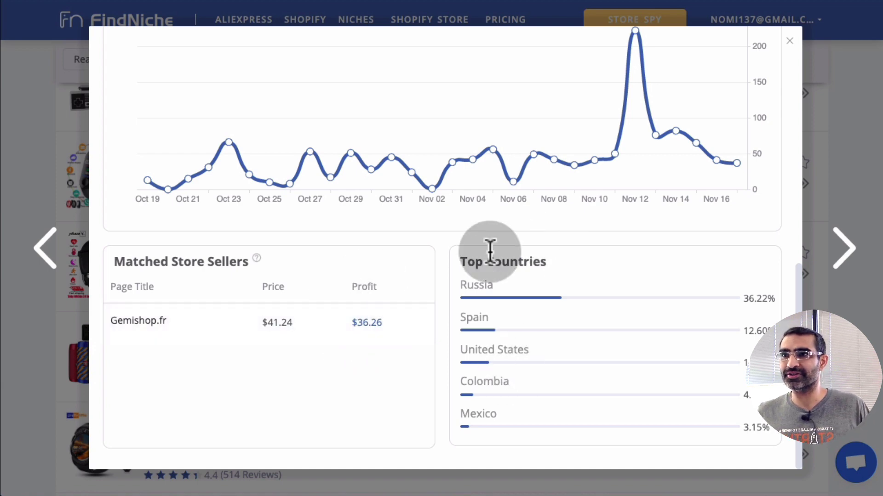
{"action": "scroll", "coordinate": [568, 338], "scroll_direction": "up", "scroll_amount": 4}
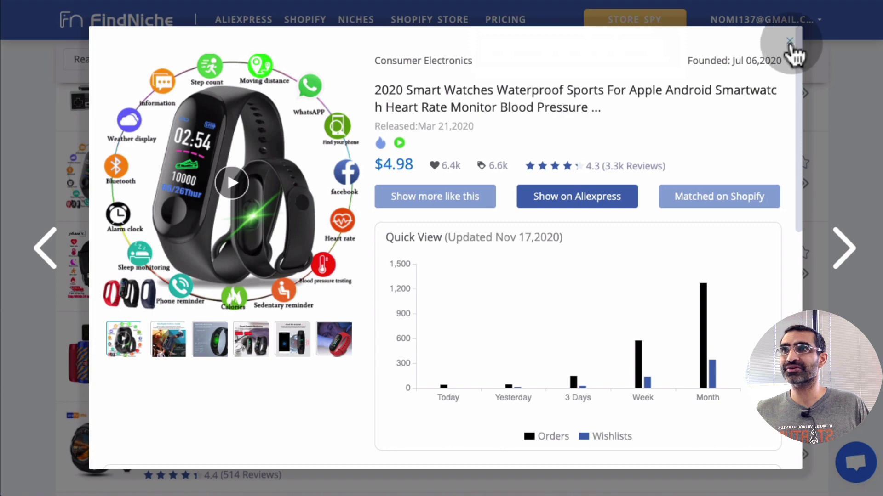
{"action": "left_click", "coordinate": [790, 42]}
- Sort the filtered products by orders in the last 3 days, and finally by orders in the last 7 days
{"action": "scroll", "coordinate": [675, 340], "scroll_direction": "up", "scroll_amount": 5}
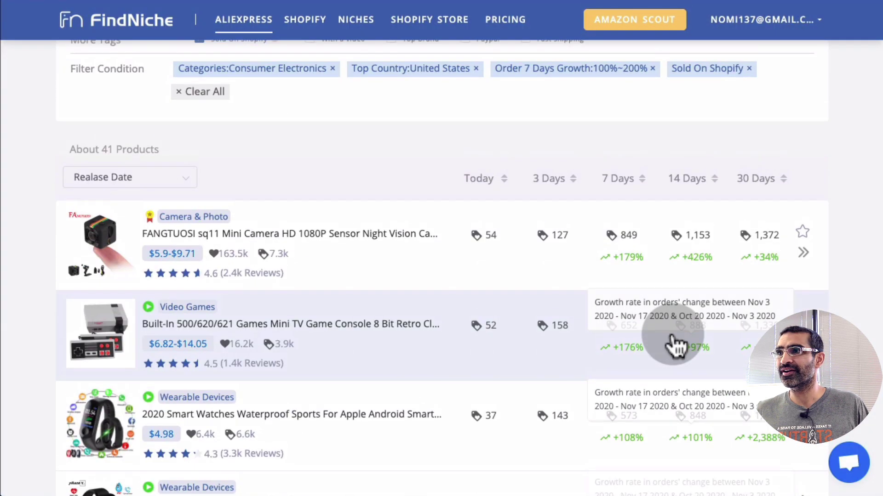
{"action": "scroll", "coordinate": [672, 340], "scroll_direction": "up", "scroll_amount": 2}
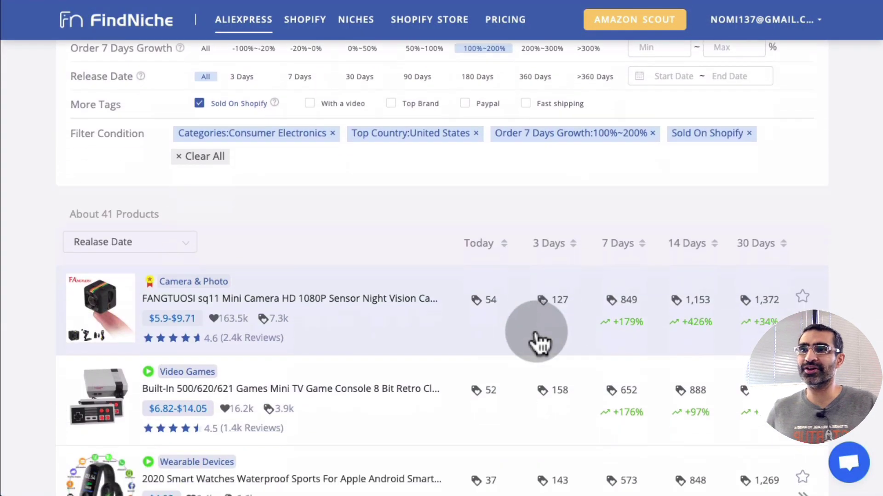
{"action": "scroll", "coordinate": [540, 343], "scroll_direction": "down", "scroll_amount": 2}
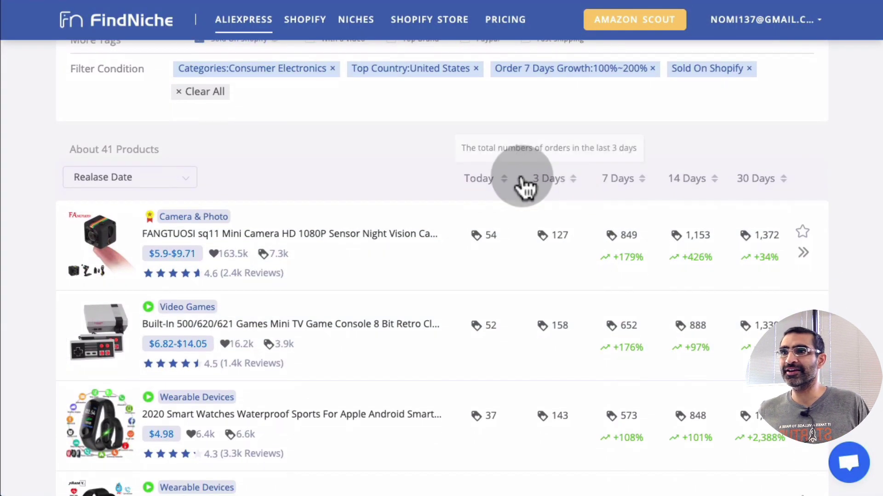
{"action": "left_click", "coordinate": [571, 181]}
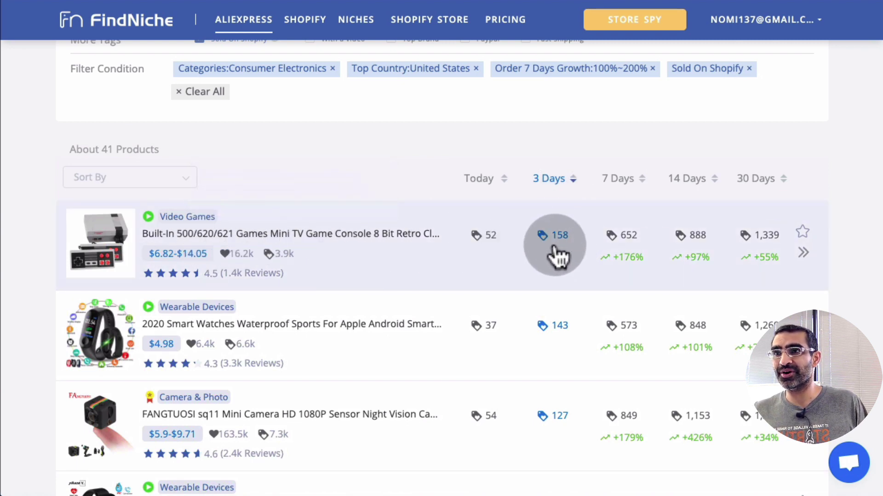
{"action": "left_click", "coordinate": [625, 178]}
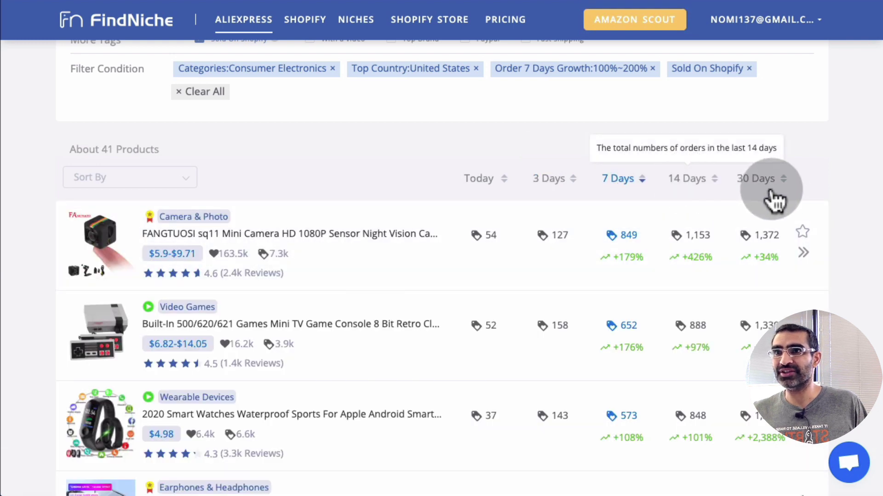
- Review the 116 plus Smart Watch details, covering its price, order performance, matched store sellers and top countries, and return to the filters
{"action": "scroll", "coordinate": [552, 298], "scroll_direction": "down", "scroll_amount": 4}
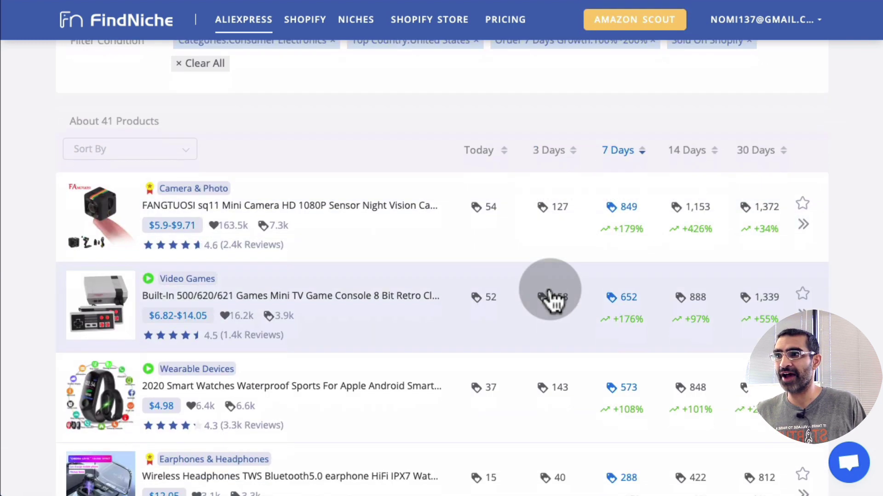
{"action": "scroll", "coordinate": [497, 310], "scroll_direction": "down", "scroll_amount": 3}
{"action": "left_click", "coordinate": [526, 303]}
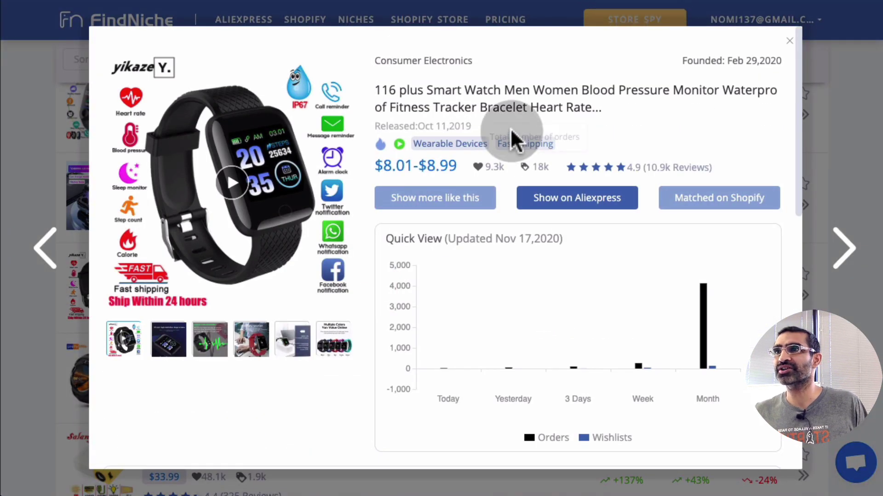
{"action": "left_click_drag", "start_coordinate": [457, 171], "coordinate": [376, 166]}
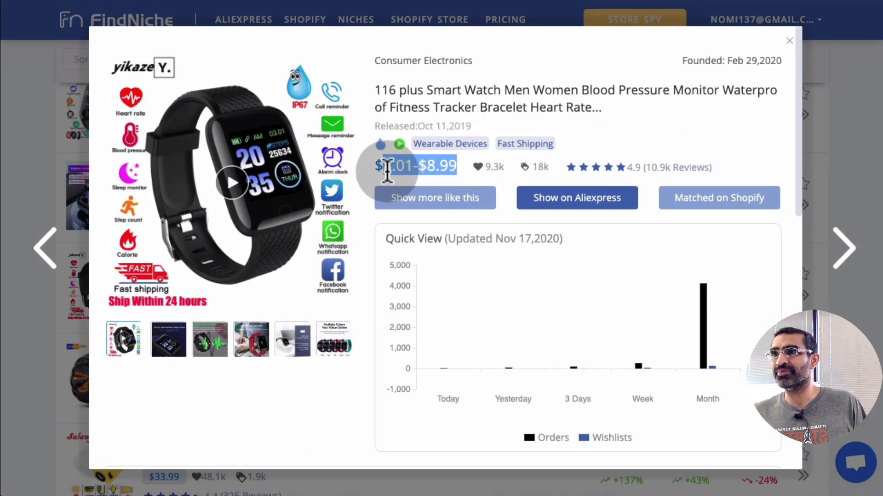
{"action": "scroll", "coordinate": [489, 261], "scroll_direction": "down", "scroll_amount": 6}
{"action": "scroll", "coordinate": [488, 265], "scroll_direction": "down", "scroll_amount": 6}
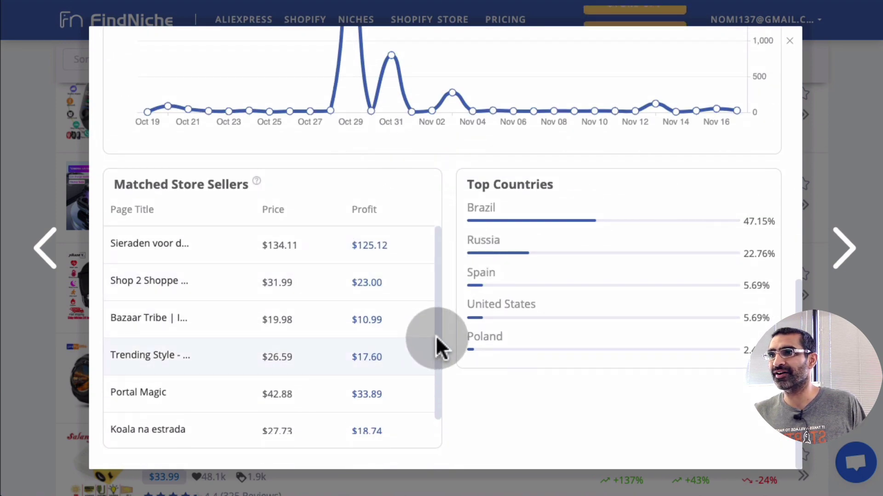
{"action": "scroll", "coordinate": [438, 363], "scroll_direction": "down", "scroll_amount": 1}
{"action": "scroll", "coordinate": [442, 299], "scroll_direction": "up", "scroll_amount": 13}
{"action": "scroll", "coordinate": [589, 306], "scroll_direction": "up", "scroll_amount": 3}
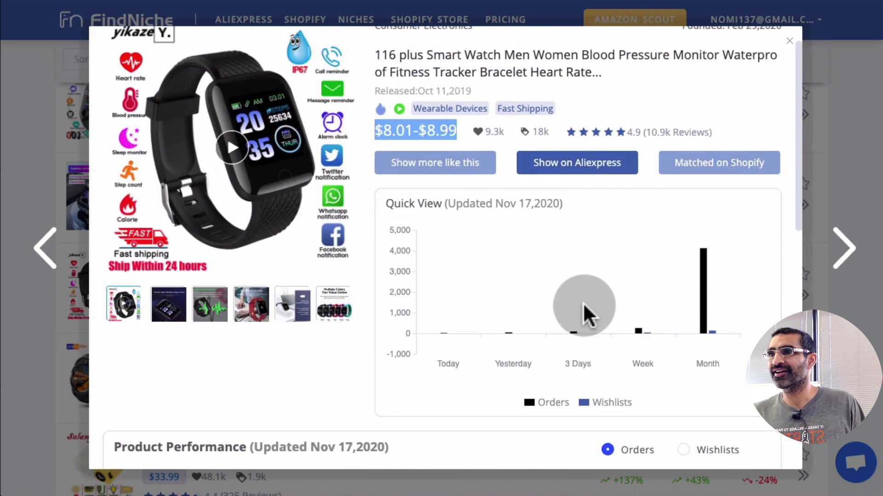
{"action": "left_click", "coordinate": [789, 41]}
{"action": "scroll", "coordinate": [694, 193], "scroll_direction": "up", "scroll_amount": 8}
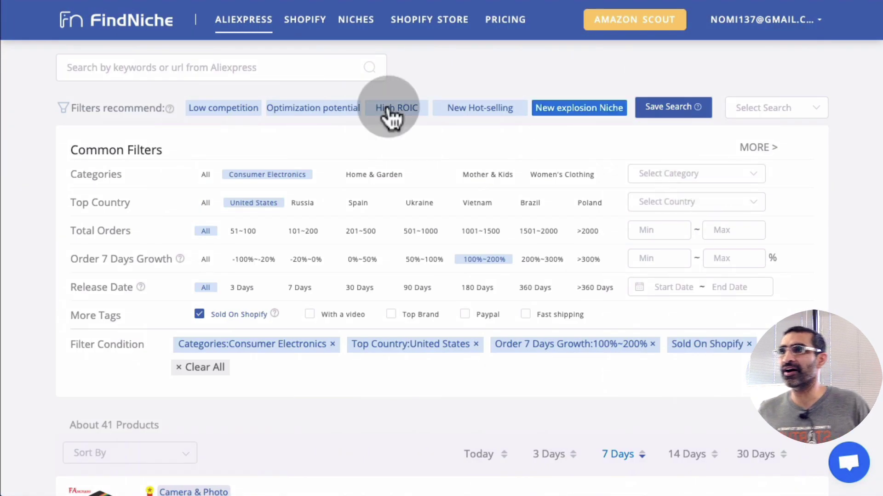
- Remove the Consumer Electronics category filter and search the AliExpress products for "watches"
{"action": "left_click", "coordinate": [332, 345]}
{"action": "left_click", "coordinate": [105, 67]}
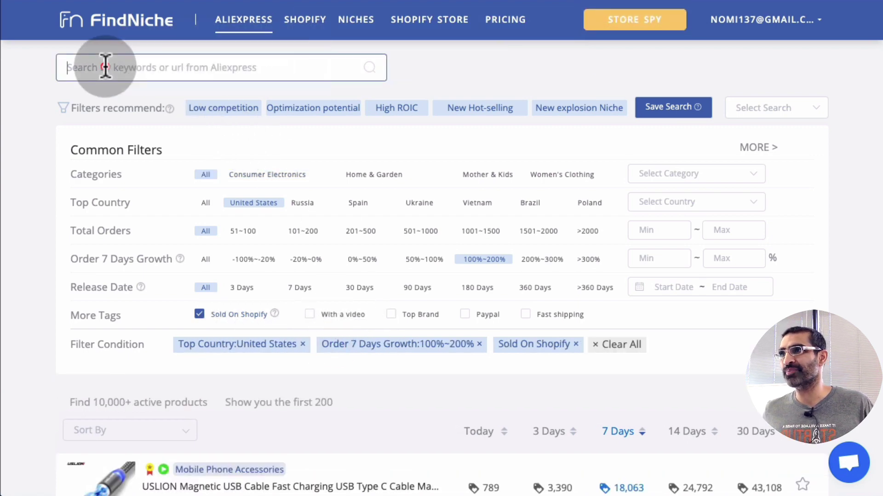
{"action": "type", "text": "watches"}
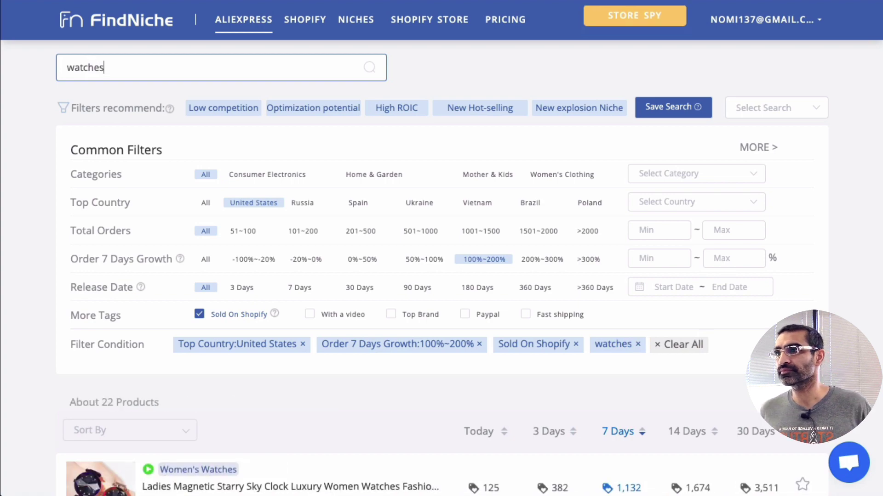
- Look through the watch search results, comparing prices, reviews, order numbers and growth rates per period
{"action": "scroll", "coordinate": [433, 278], "scroll_direction": "down", "scroll_amount": 5}
{"action": "scroll", "coordinate": [437, 285], "scroll_direction": "up", "scroll_amount": 3}
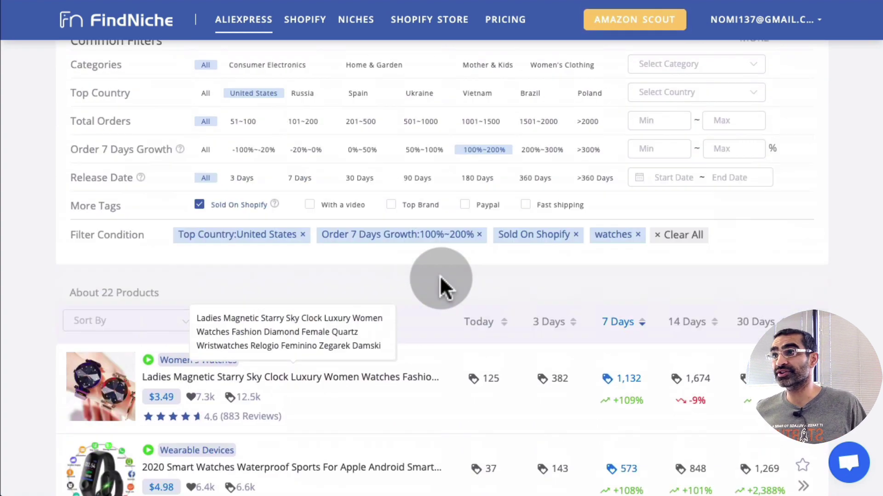
{"action": "scroll", "coordinate": [439, 279], "scroll_direction": "up", "scroll_amount": 2}
{"action": "scroll", "coordinate": [528, 193], "scroll_direction": "down", "scroll_amount": 4}
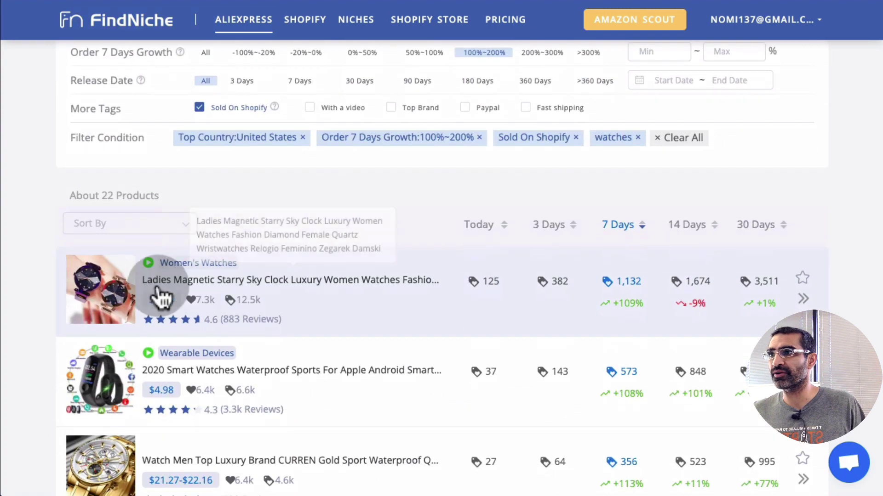
{"action": "scroll", "coordinate": [487, 261], "scroll_direction": "down", "scroll_amount": 5}
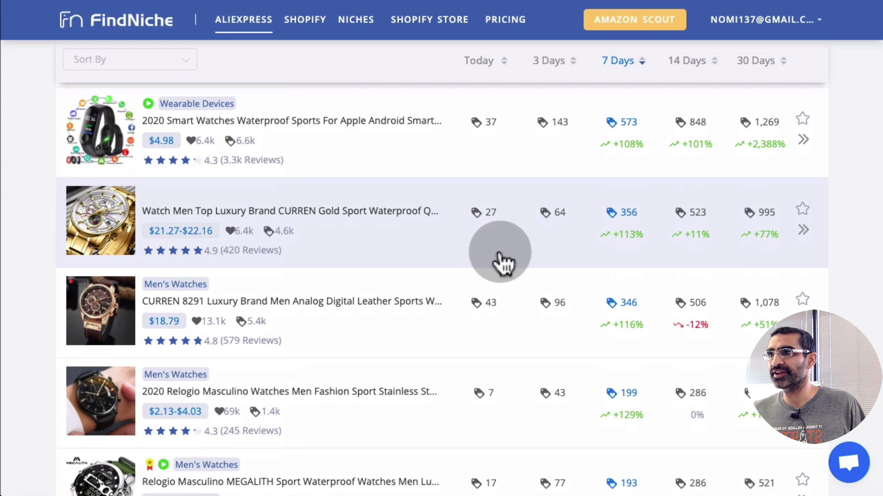
{"action": "scroll", "coordinate": [504, 262], "scroll_direction": "down", "scroll_amount": 3}
{"action": "scroll", "coordinate": [457, 345], "scroll_direction": "up", "scroll_amount": 5}
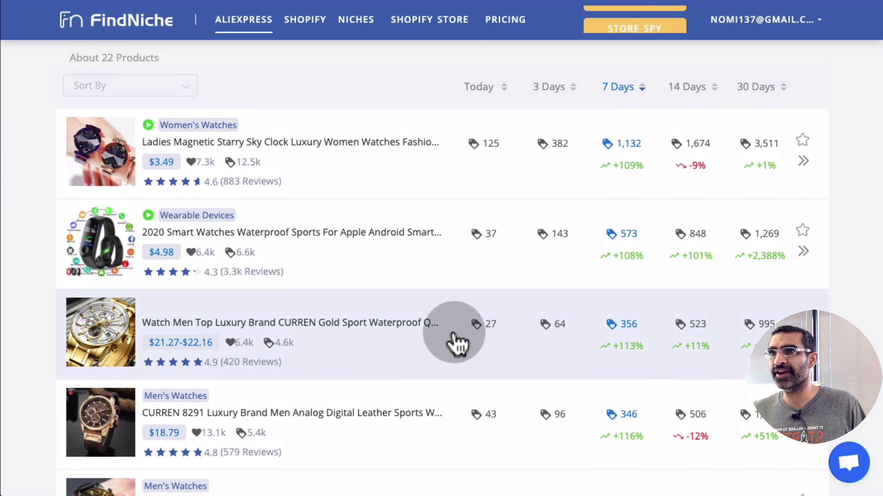
{"action": "scroll", "coordinate": [455, 345], "scroll_direction": "up", "scroll_amount": 3}
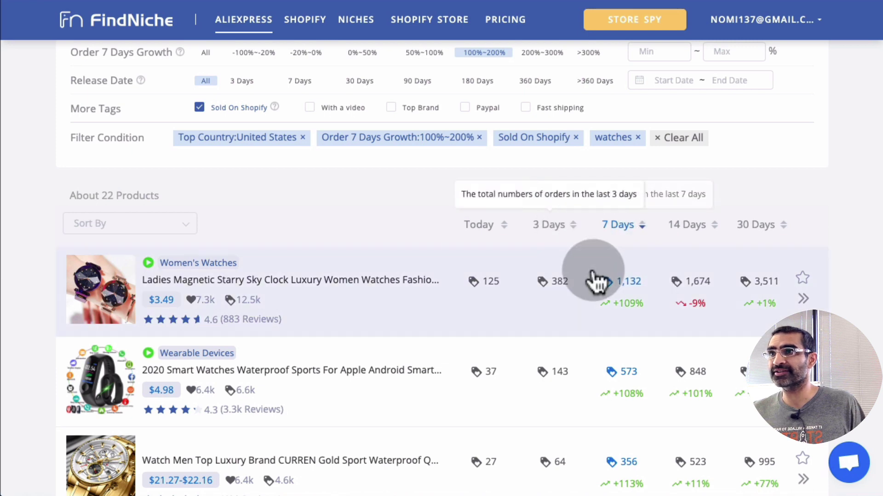
- Clear all filter conditions, including the watches keyword
{"action": "scroll", "coordinate": [594, 280], "scroll_direction": "up", "scroll_amount": 3}
{"action": "left_click", "coordinate": [684, 278]}
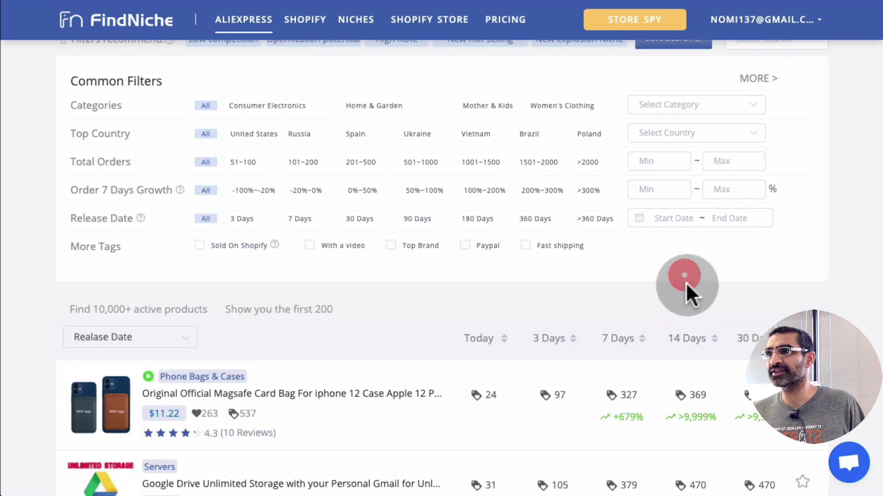
{"action": "scroll", "coordinate": [644, 285], "scroll_direction": "up", "scroll_amount": 2}
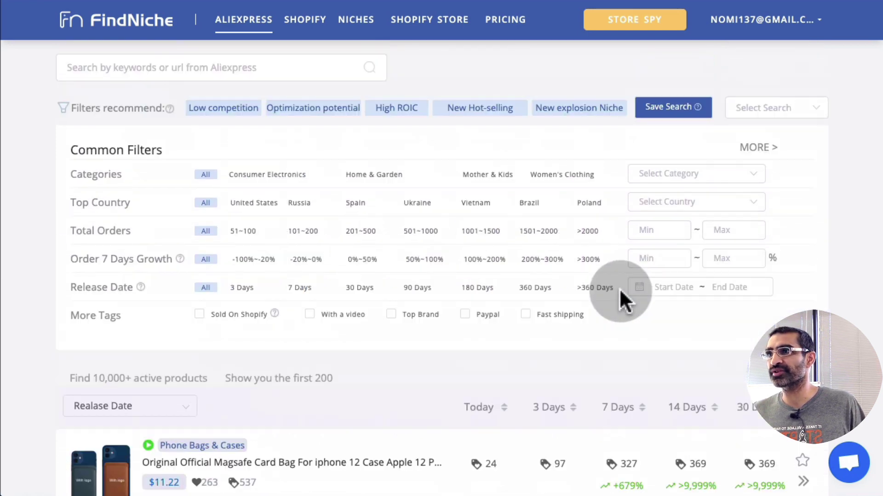
- Apply the recommended Low competition filter and look through the listed products
{"action": "left_click", "coordinate": [238, 118]}
{"action": "scroll", "coordinate": [640, 316], "scroll_direction": "down", "scroll_amount": 4}
{"action": "scroll", "coordinate": [639, 321], "scroll_direction": "down", "scroll_amount": 3}
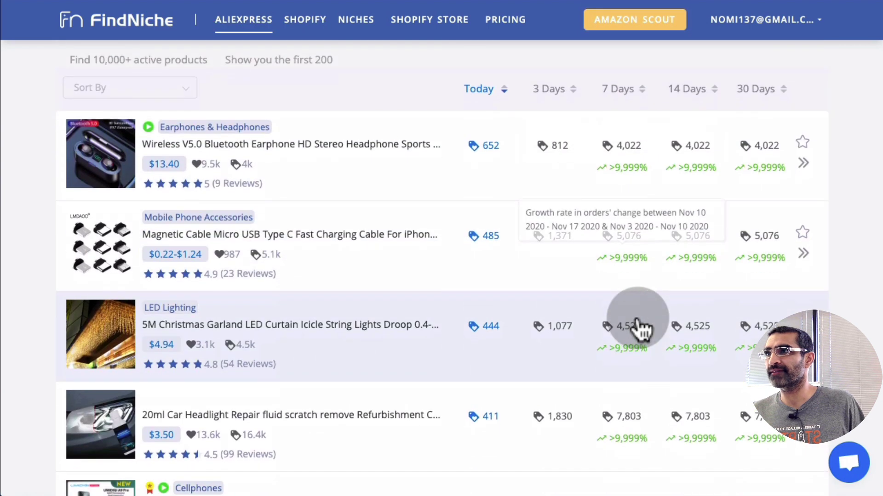
{"action": "scroll", "coordinate": [635, 324], "scroll_direction": "up", "scroll_amount": 6}
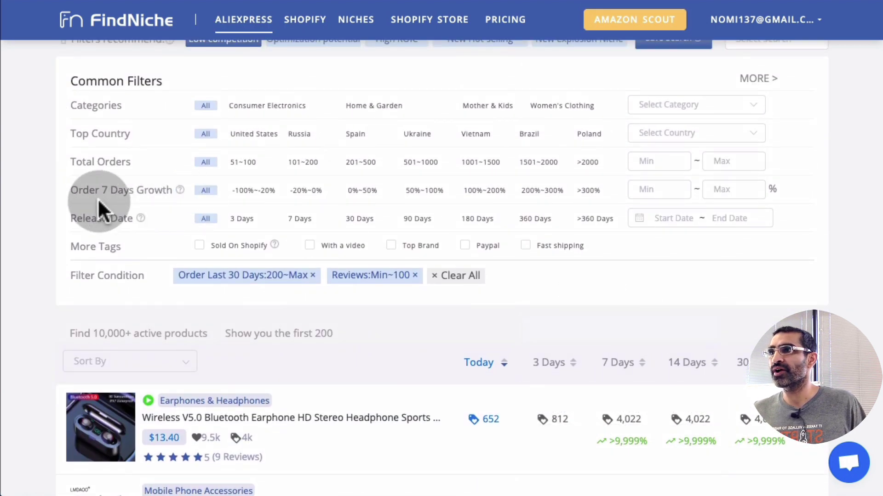
- Limit the low-competition products to 7-day order growth above 300% and look through the results
{"action": "left_click_drag", "start_coordinate": [84, 193], "coordinate": [176, 191]}
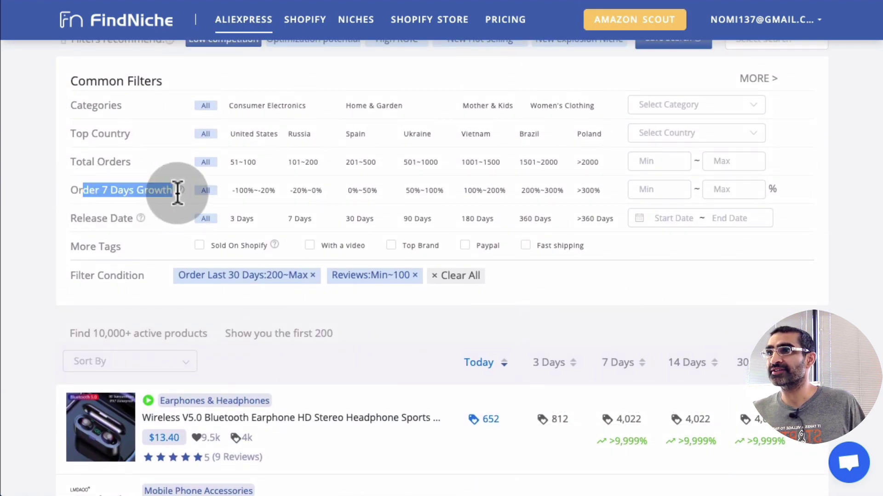
{"action": "left_click", "coordinate": [585, 190]}
{"action": "scroll", "coordinate": [738, 298], "scroll_direction": "down", "scroll_amount": 3}
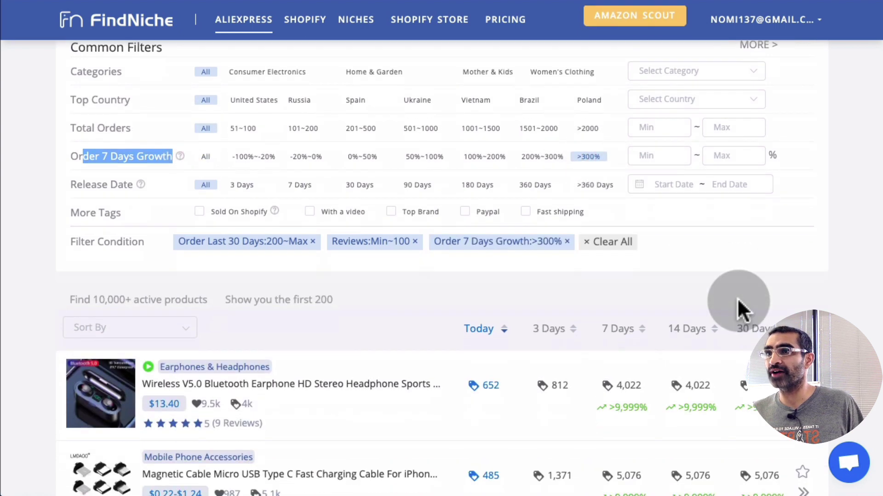
{"action": "scroll", "coordinate": [738, 298], "scroll_direction": "down", "scroll_amount": 1}
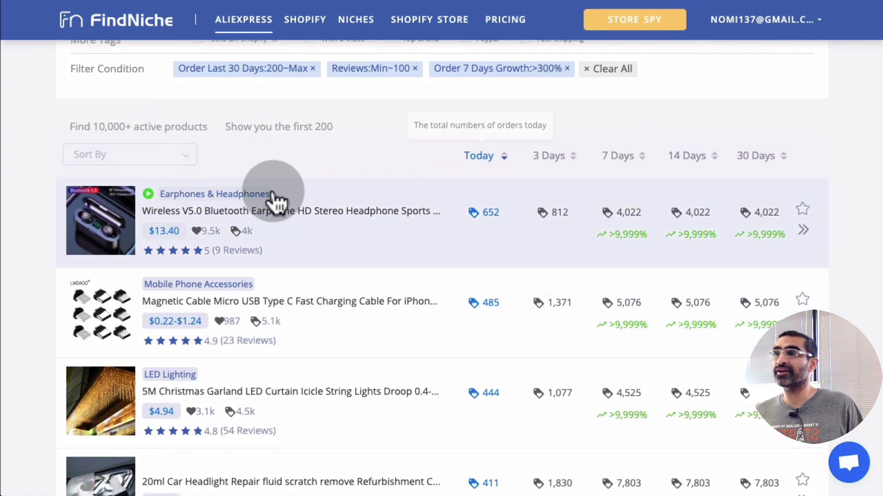
{"action": "scroll", "coordinate": [455, 274], "scroll_direction": "down", "scroll_amount": 10}
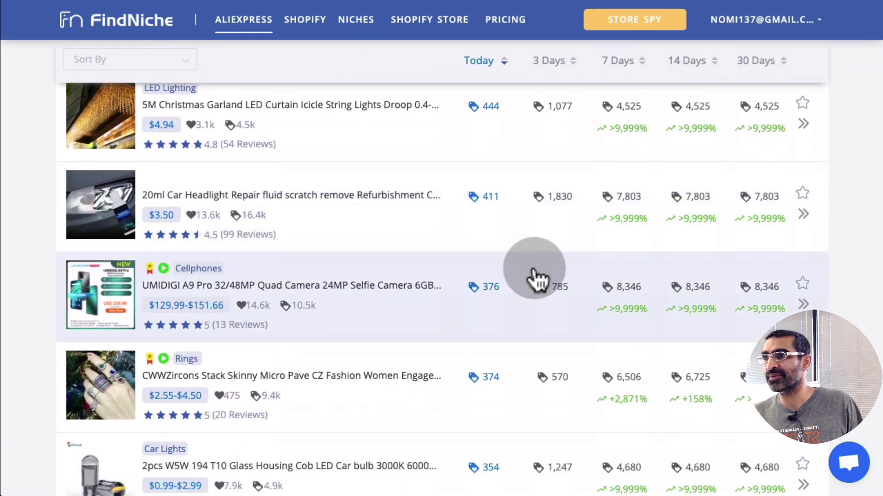
{"action": "scroll", "coordinate": [537, 279], "scroll_direction": "down", "scroll_amount": 4}
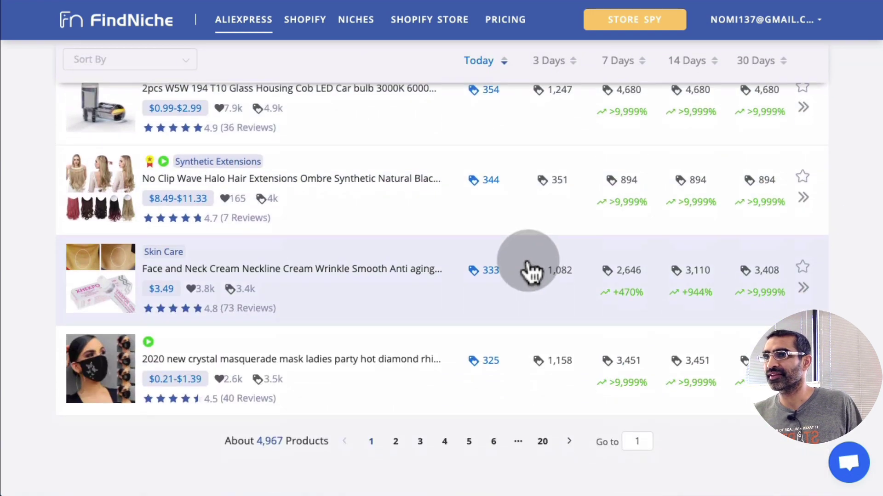
{"action": "scroll", "coordinate": [529, 271], "scroll_direction": "up", "scroll_amount": 15}
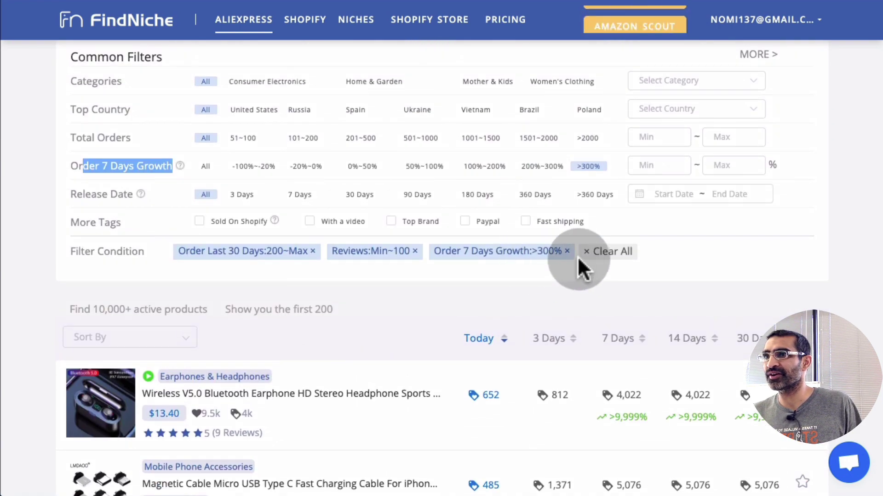
- Remove the 7-day order growth condition from the low-competition filters and return to the filter area
{"action": "left_click", "coordinate": [567, 252]}
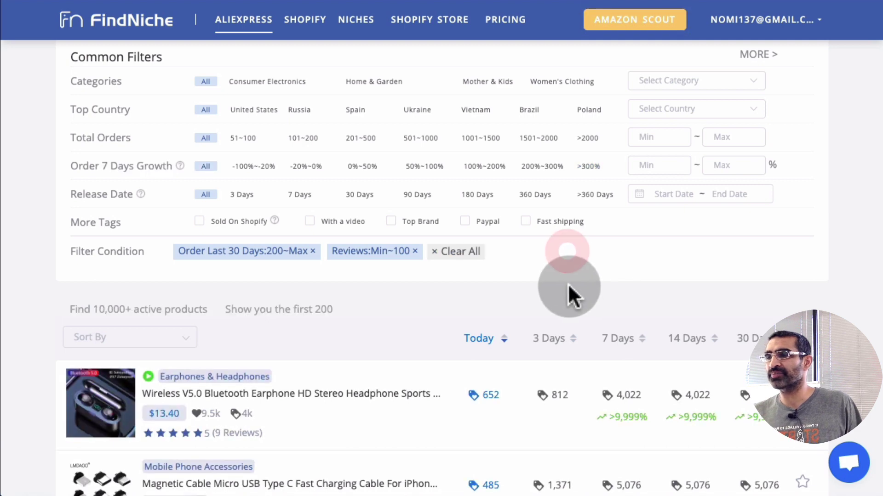
{"action": "scroll", "coordinate": [558, 290], "scroll_direction": "down", "scroll_amount": 4}
{"action": "scroll", "coordinate": [558, 290], "scroll_direction": "up", "scroll_amount": 6}
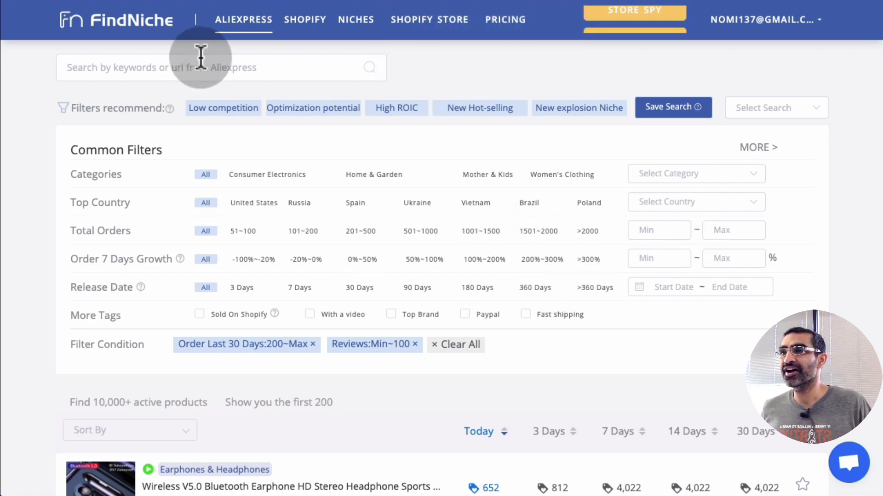
- Switch to the Shopify product research page and look through the products' prices, orders and profits
{"action": "left_click", "coordinate": [305, 34]}
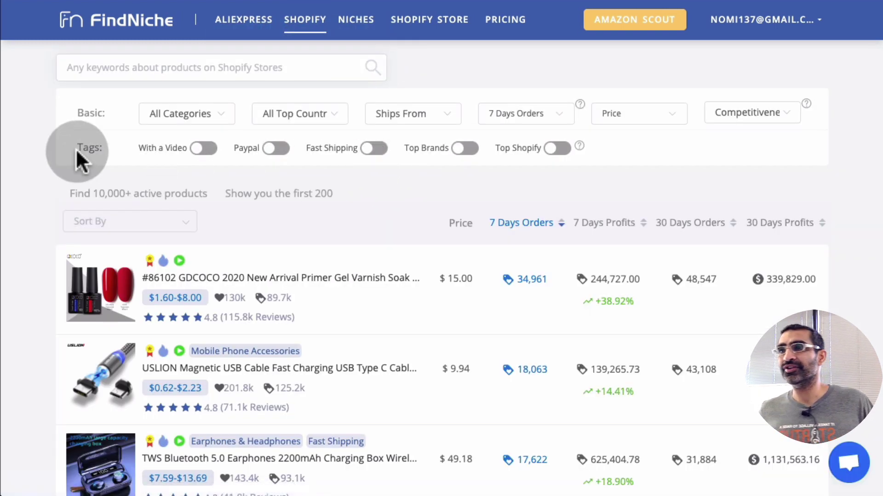
{"action": "scroll", "coordinate": [731, 184], "scroll_direction": "down", "scroll_amount": 5}
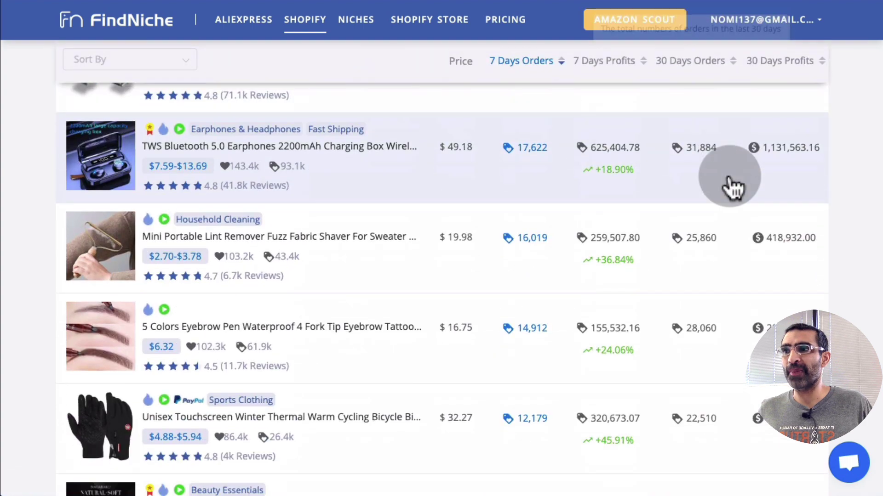
{"action": "scroll", "coordinate": [728, 187], "scroll_direction": "up", "scroll_amount": 5}
- Browse the category choices for the Shopify products and filter the list by the Watches category
{"action": "left_click", "coordinate": [179, 70]}
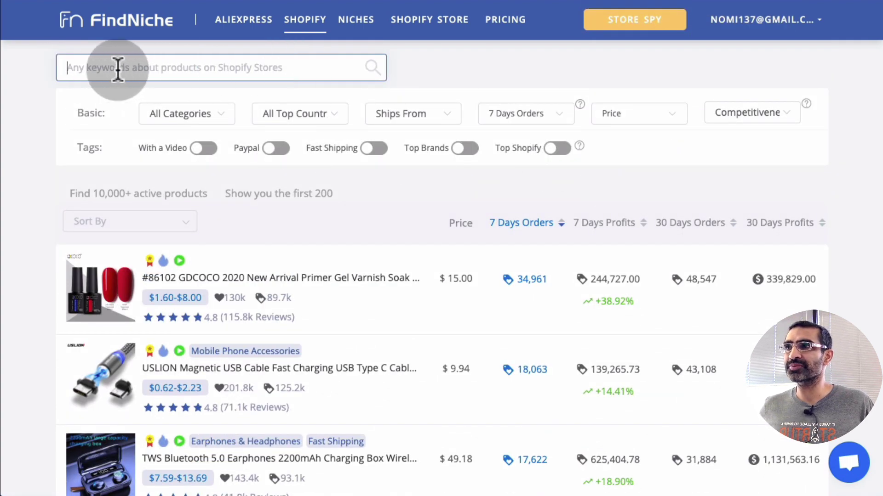
{"action": "left_click", "coordinate": [186, 120]}
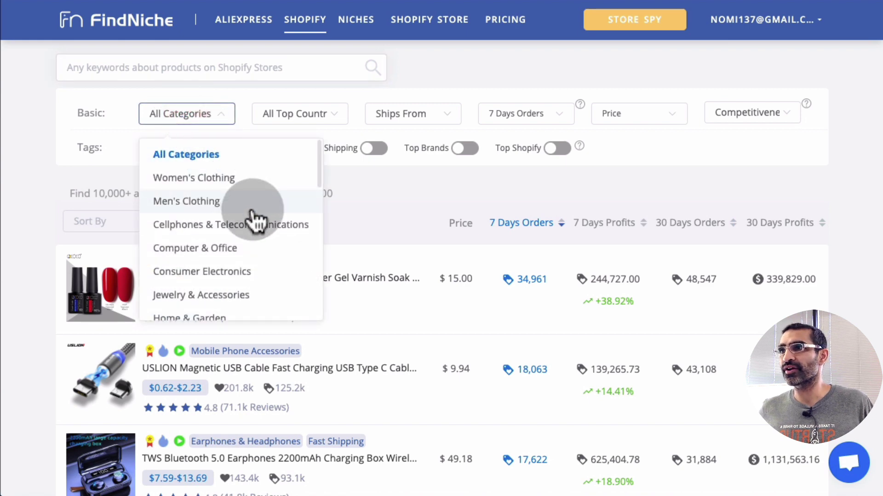
{"action": "scroll", "coordinate": [252, 215], "scroll_direction": "down", "scroll_amount": 5}
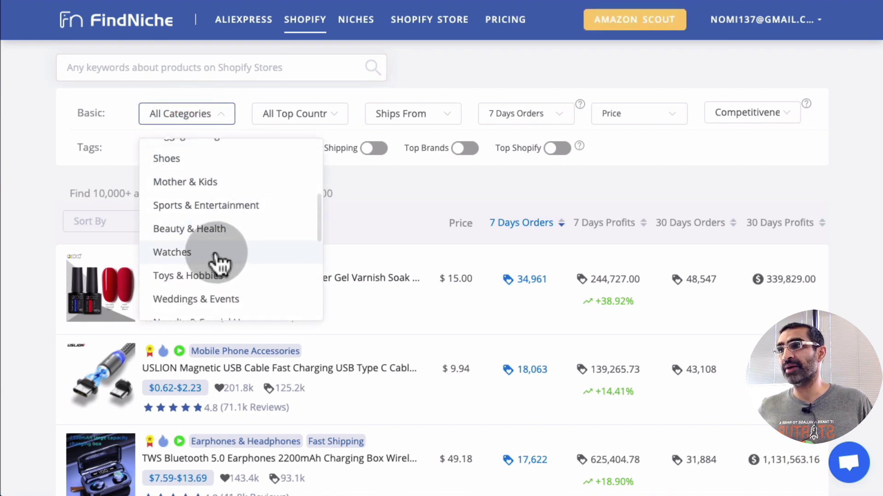
{"action": "scroll", "coordinate": [252, 281], "scroll_direction": "down", "scroll_amount": 3}
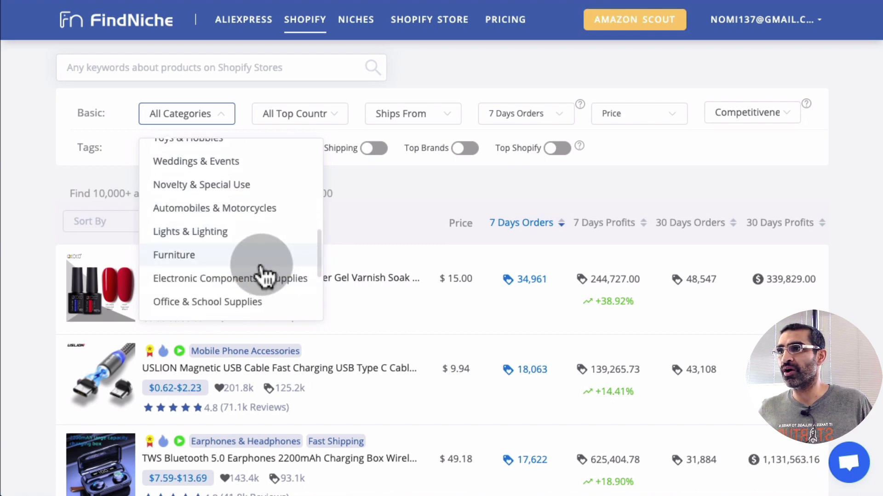
{"action": "scroll", "coordinate": [257, 260], "scroll_direction": "up", "scroll_amount": 3}
{"action": "left_click", "coordinate": [252, 256]}
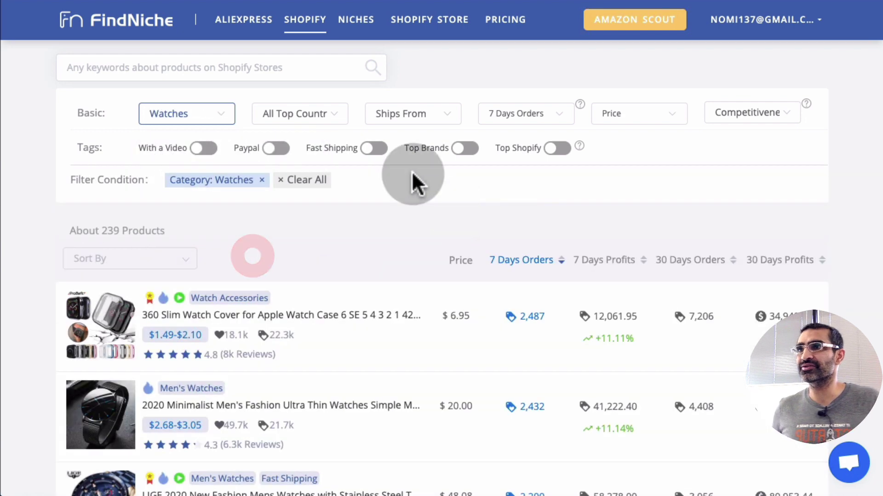
- Filter the Shopify watches by United States as the top country and United States as the shipping origin
{"action": "left_click", "coordinate": [300, 114]}
{"action": "left_click", "coordinate": [323, 207]}
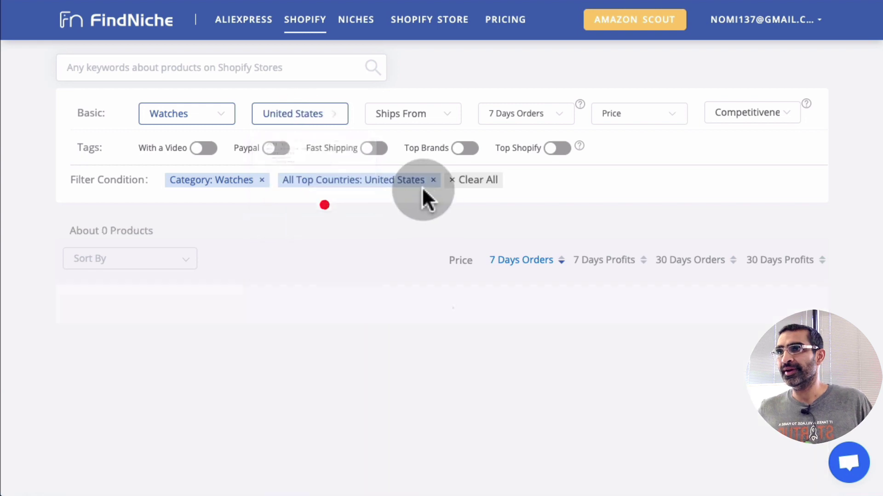
{"action": "left_click", "coordinate": [441, 118]}
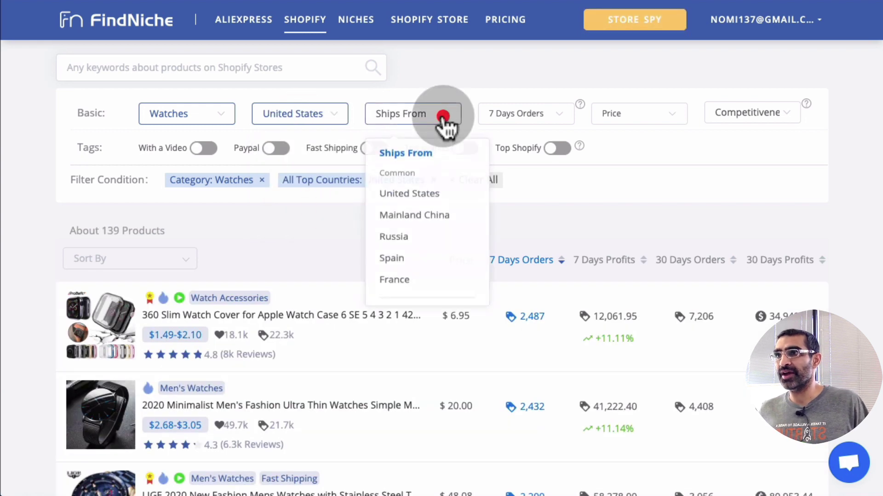
{"action": "left_click", "coordinate": [435, 202]}
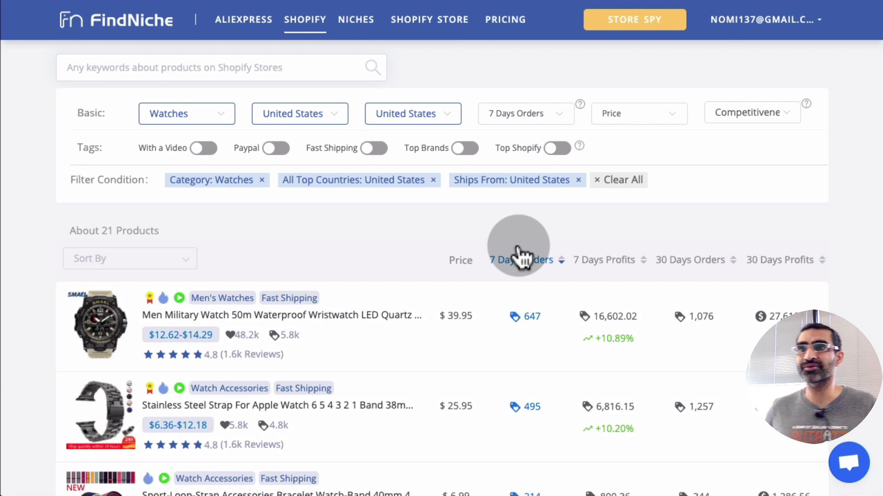
- Filter the Shopify watches by a price range of 15 to 65
{"action": "left_click", "coordinate": [530, 111]}
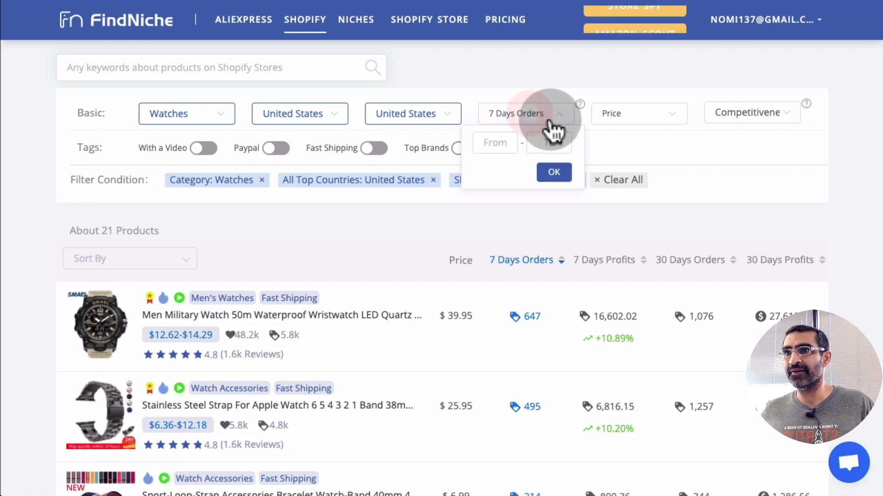
{"action": "left_click", "coordinate": [547, 89]}
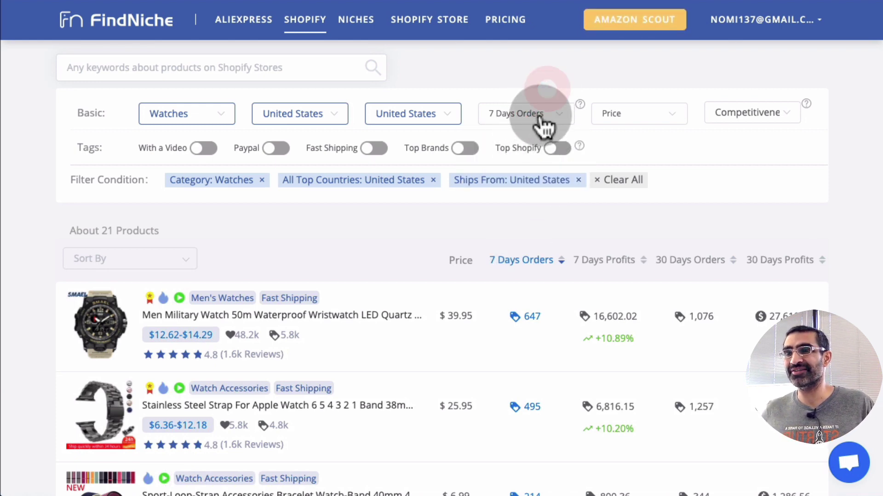
{"action": "left_click", "coordinate": [673, 116]}
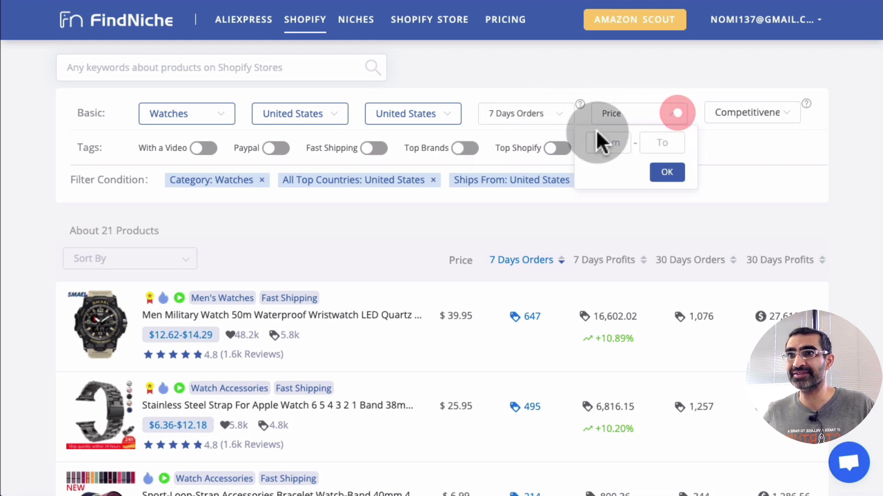
{"action": "left_click", "coordinate": [608, 144]}
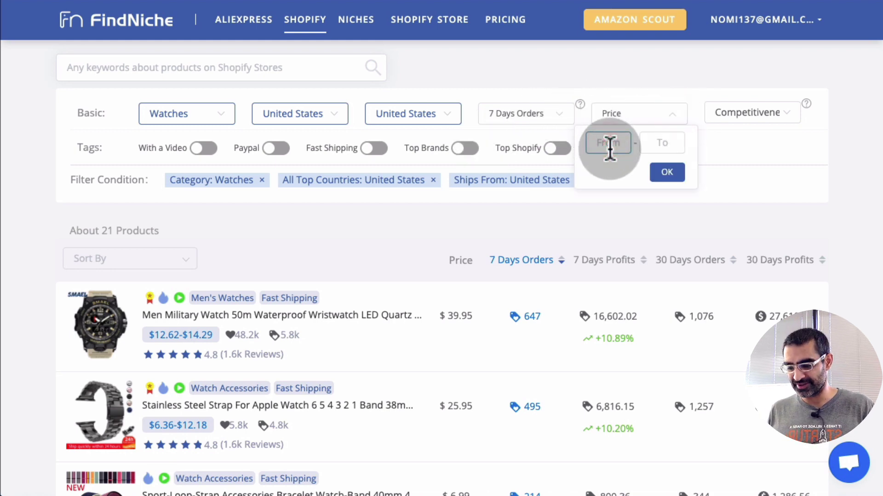
{"action": "type", "text": "15"}
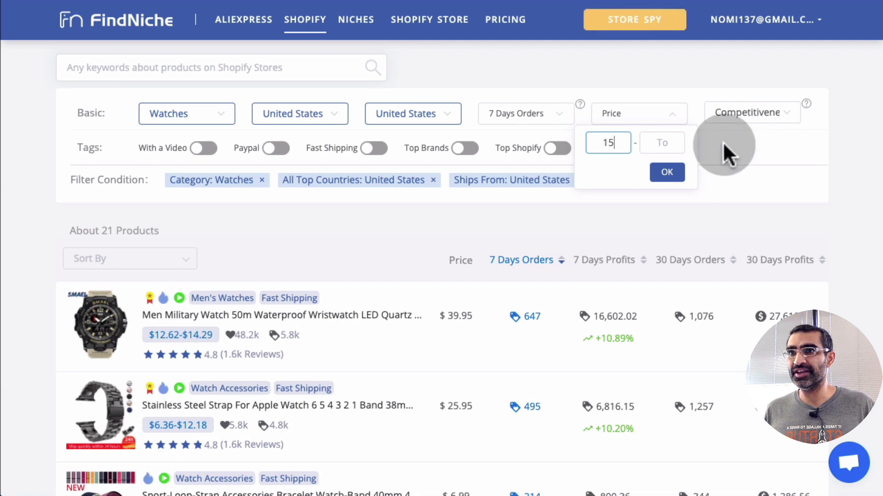
{"action": "type", "text": "65"}
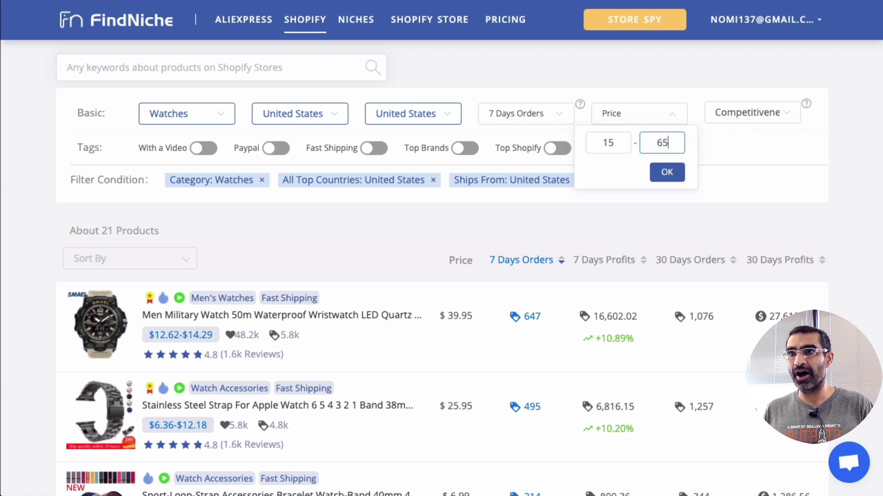
{"action": "left_click", "coordinate": [671, 174]}
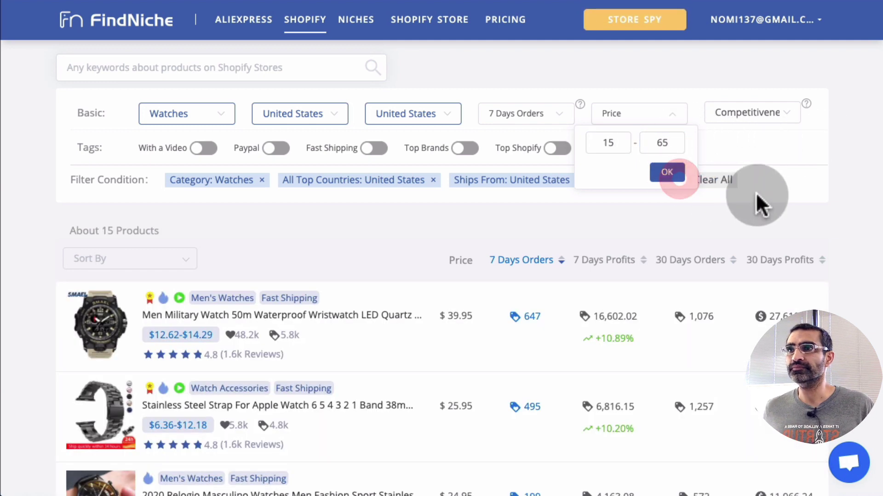
{"action": "left_click", "coordinate": [805, 187]}
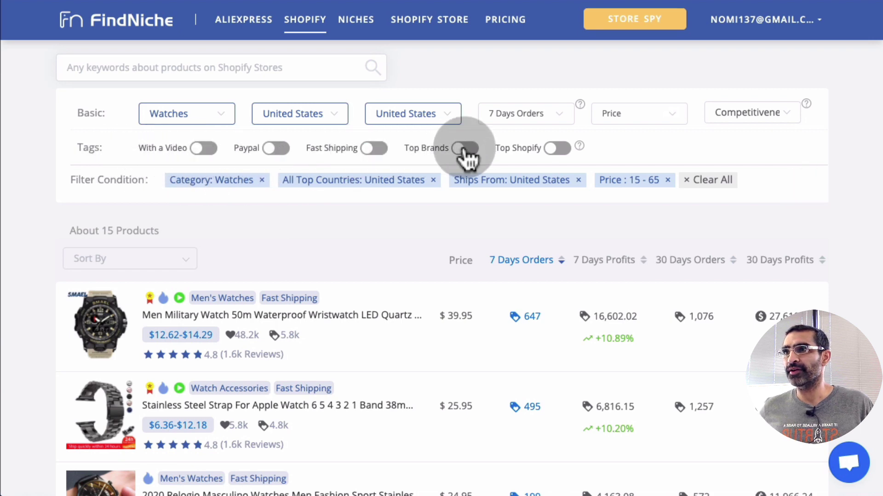
- Try the Top Shopify tag on the filtered watches, turn it back off and look over the listed products
{"action": "left_click", "coordinate": [570, 156]}
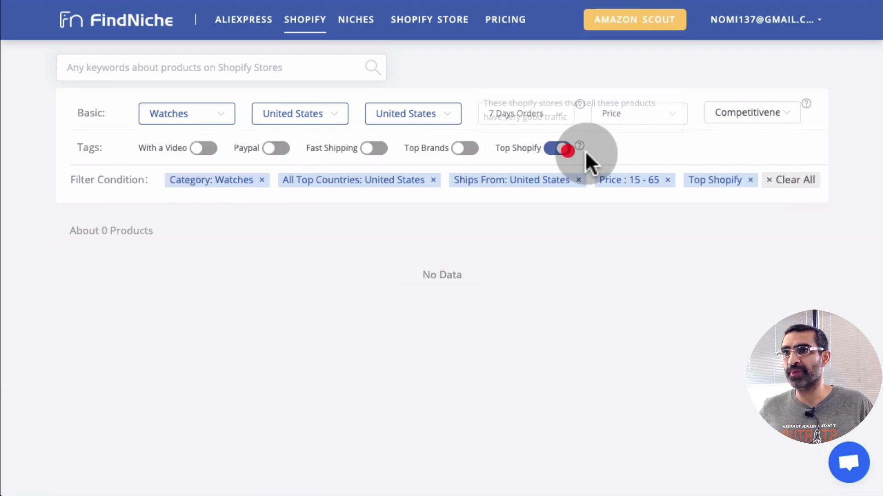
{"action": "left_click", "coordinate": [558, 151]}
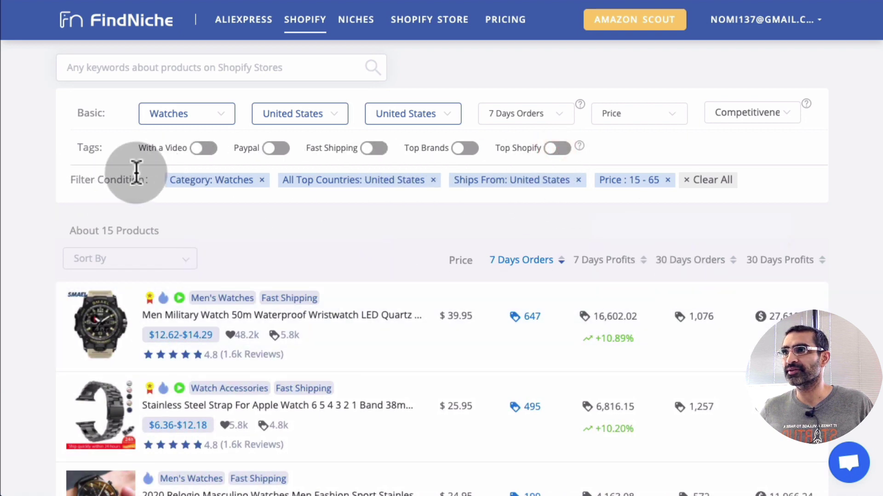
{"action": "scroll", "coordinate": [789, 230], "scroll_direction": "down", "scroll_amount": 3}
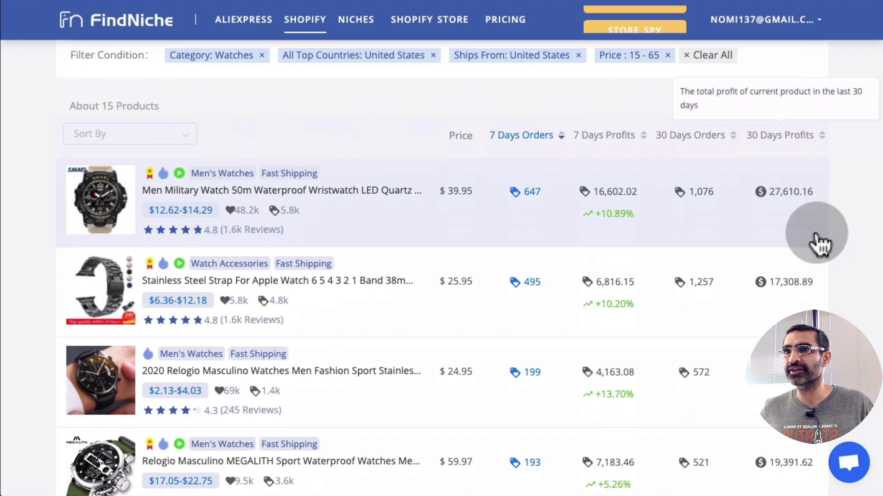
{"action": "scroll", "coordinate": [813, 236], "scroll_direction": "up", "scroll_amount": 3}
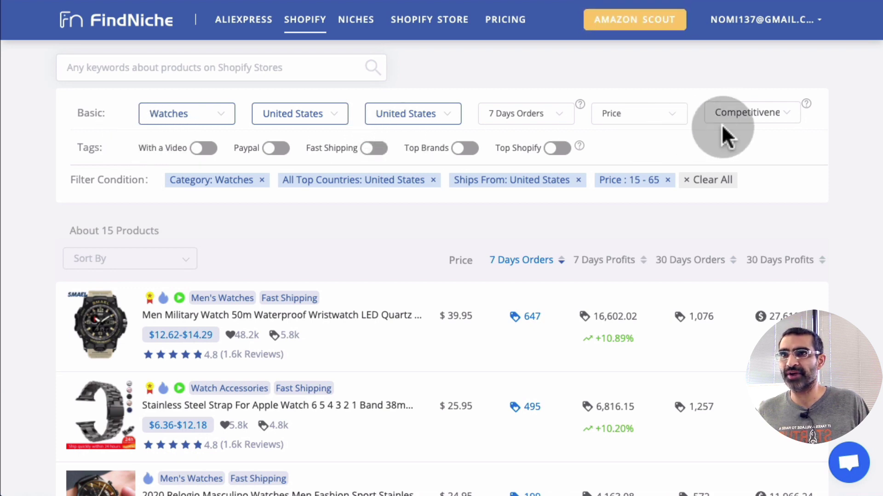
- Filter the watches by Low competitiveness and look through the listed products' orders and profits
{"action": "left_click", "coordinate": [756, 113]}
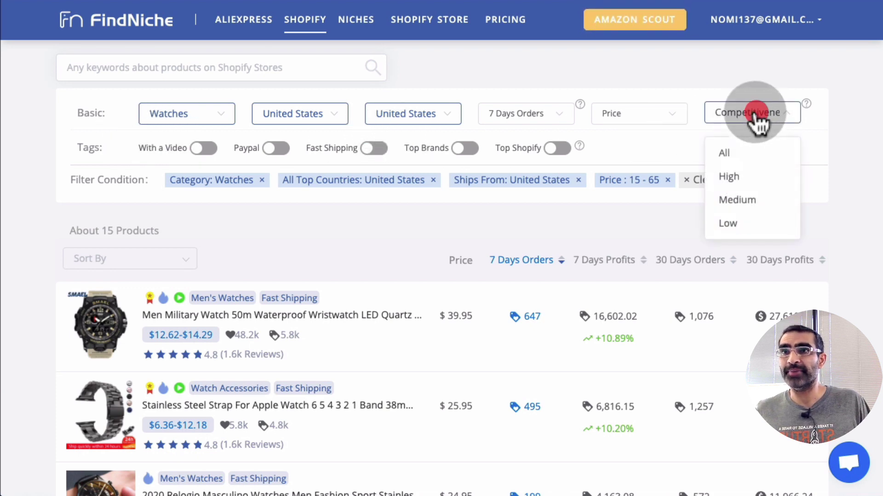
{"action": "left_click", "coordinate": [747, 223]}
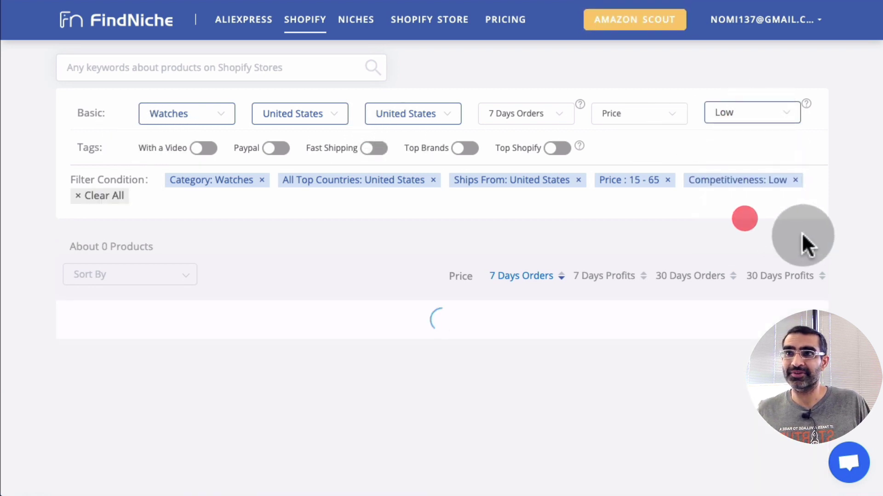
{"action": "scroll", "coordinate": [801, 233], "scroll_direction": "down", "scroll_amount": 3}
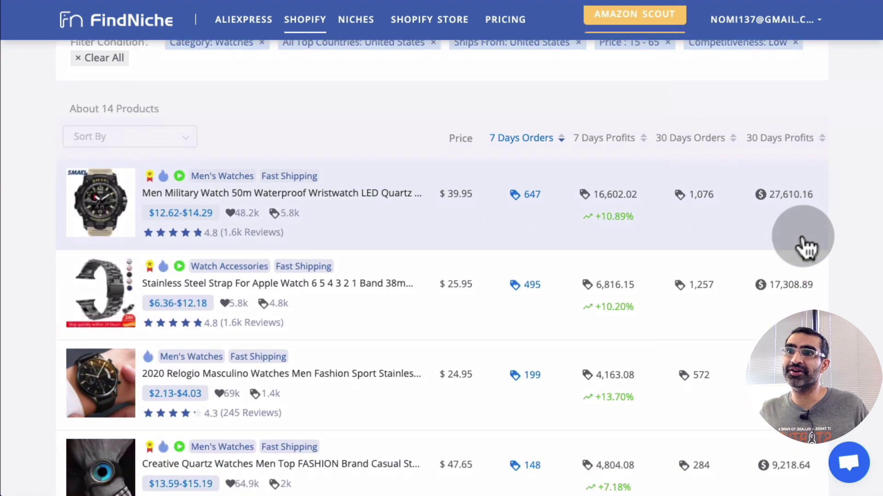
{"action": "scroll", "coordinate": [804, 248], "scroll_direction": "up", "scroll_amount": 3}
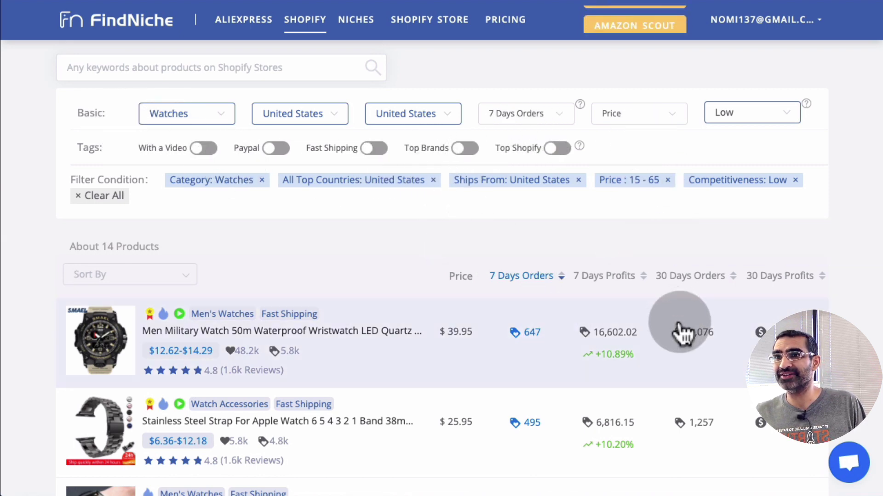
{"action": "scroll", "coordinate": [776, 239], "scroll_direction": "down", "scroll_amount": 3}
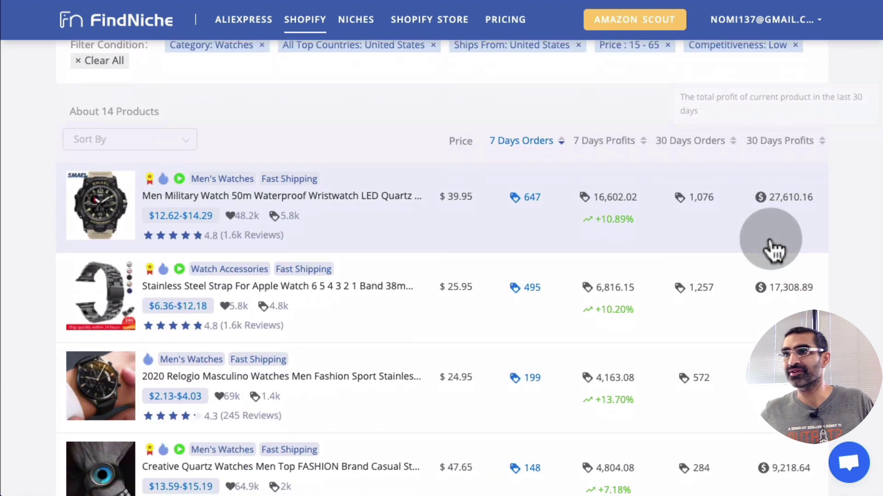
{"action": "mouse_move", "coordinate": [633, 217]}
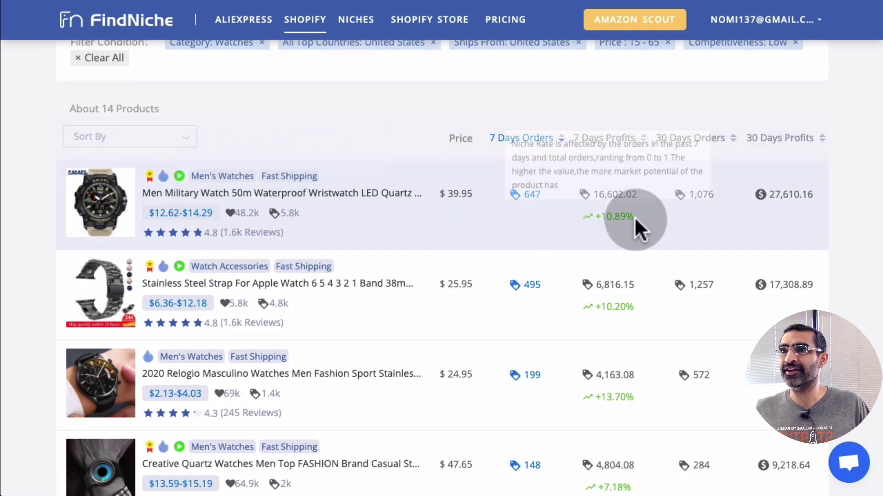
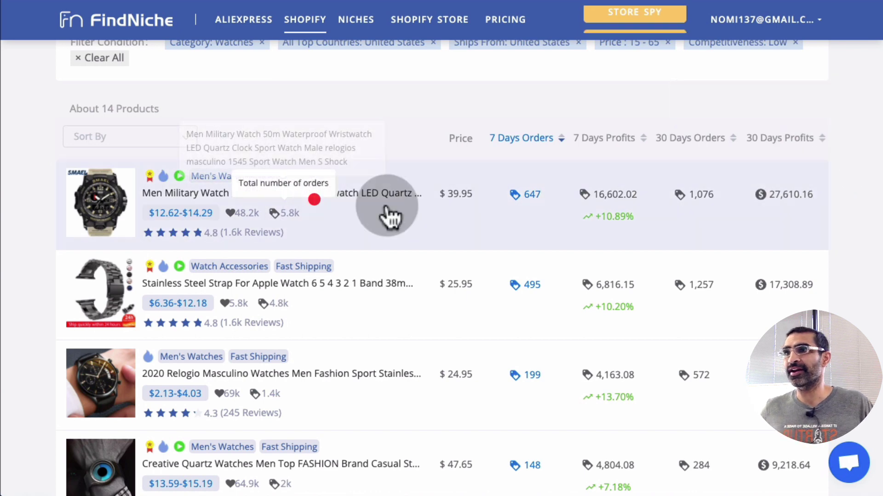
- Open the Men Military Watch's details and compare its AliExpress listing with the price in its matched Shopify store
{"action": "left_click", "coordinate": [228, 178]}
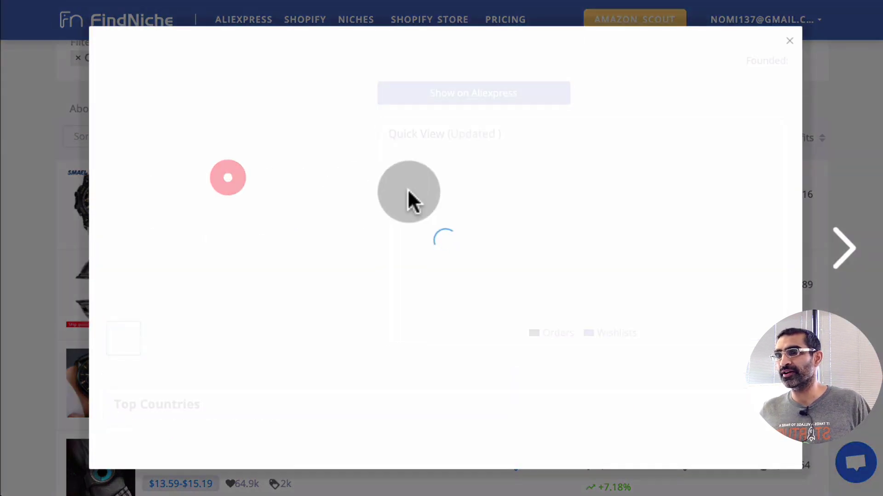
{"action": "left_click", "coordinate": [527, 163]}
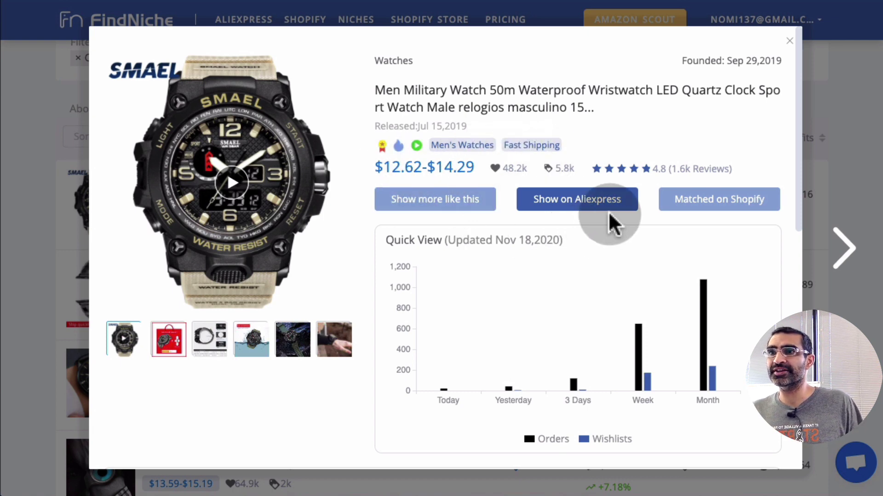
{"action": "left_click", "coordinate": [566, 209]}
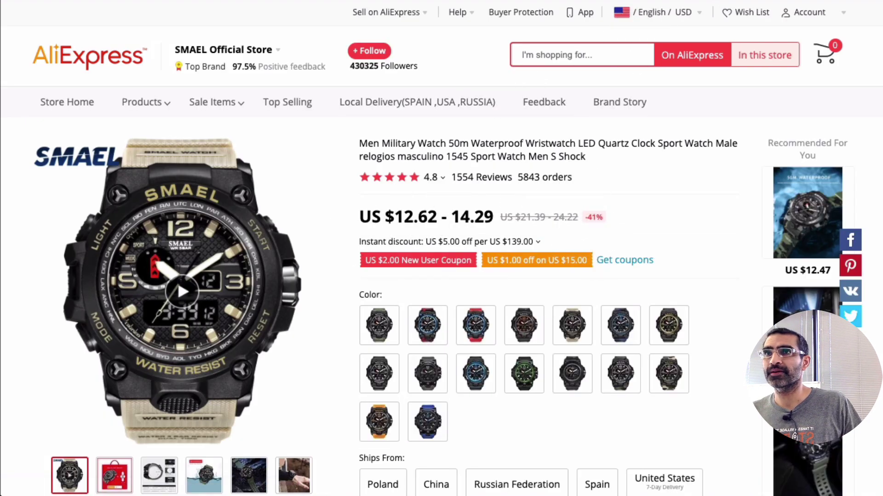
{"action": "key", "text": "super+w"}
{"action": "left_click", "coordinate": [739, 201]}
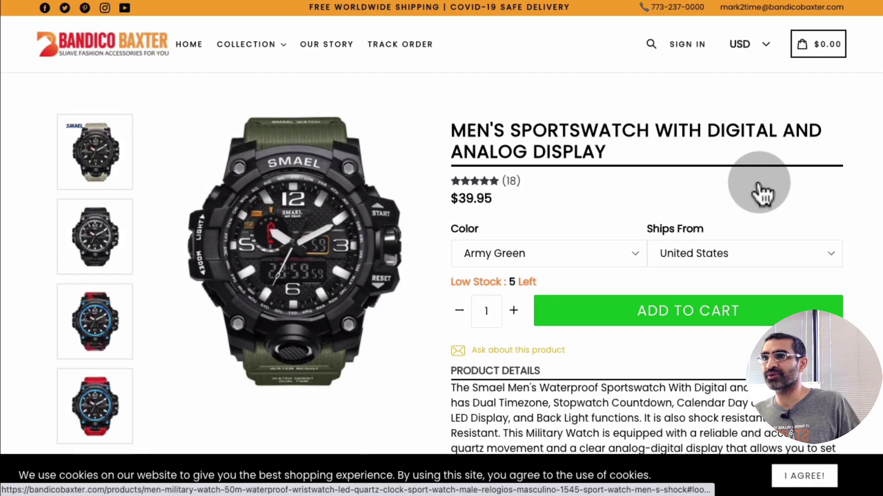
{"action": "double_click", "coordinate": [460, 198]}
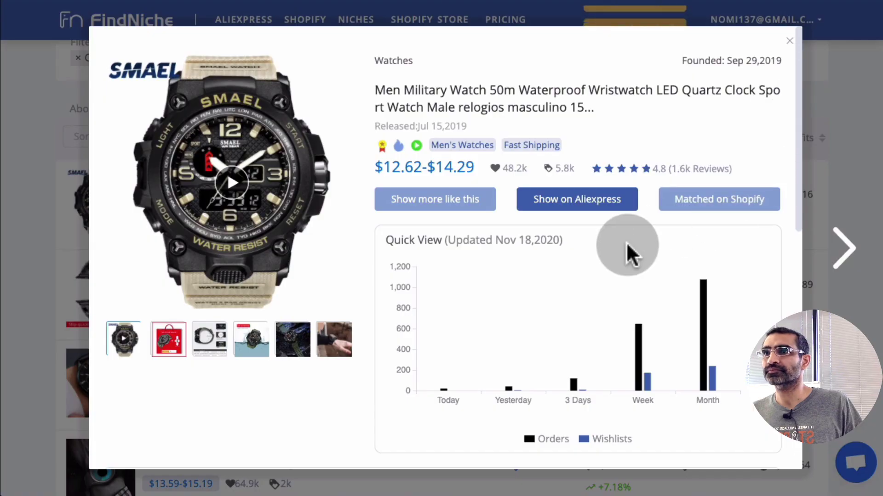
- Examine the watch's order performance, matched store sellers and top countries, and close its details
{"action": "scroll", "coordinate": [627, 248], "scroll_direction": "down", "scroll_amount": 10}
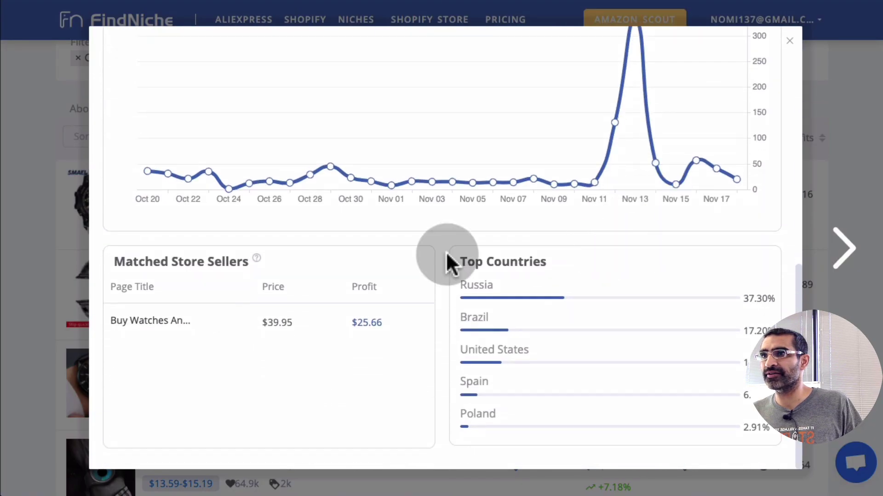
{"action": "scroll", "coordinate": [719, 174], "scroll_direction": "up", "scroll_amount": 10}
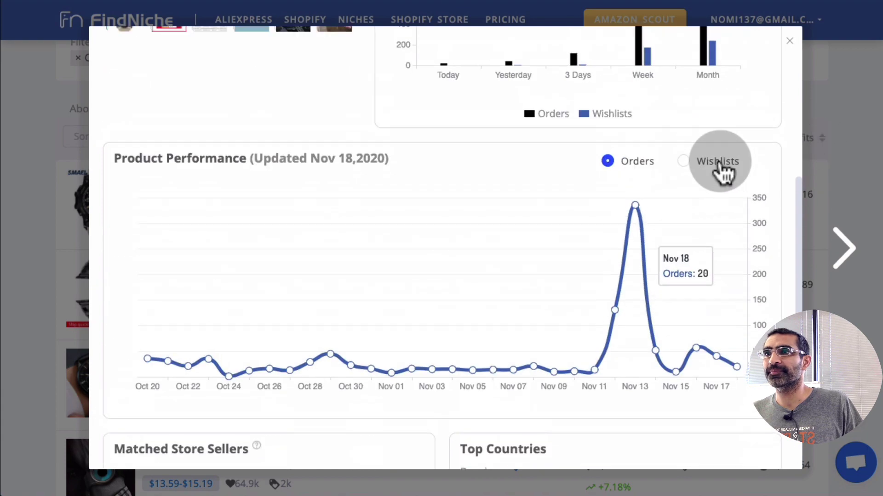
{"action": "left_click", "coordinate": [790, 40]}
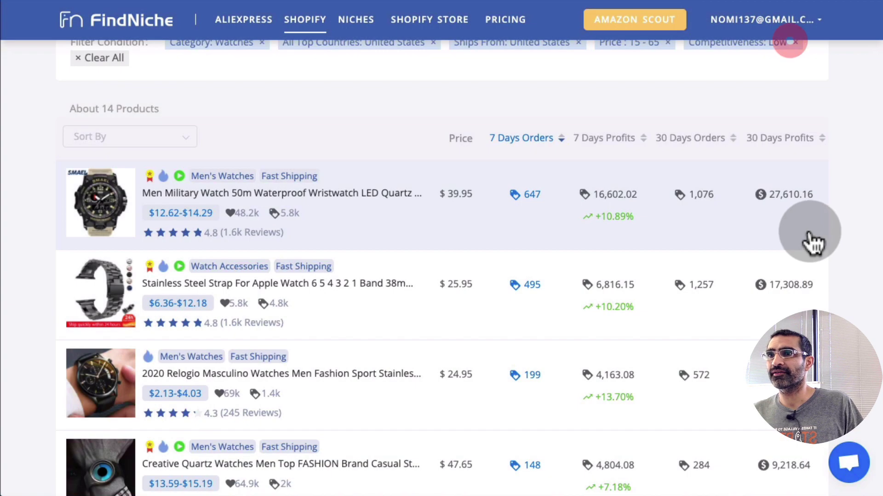
{"action": "scroll", "coordinate": [810, 239], "scroll_direction": "up", "scroll_amount": 3}
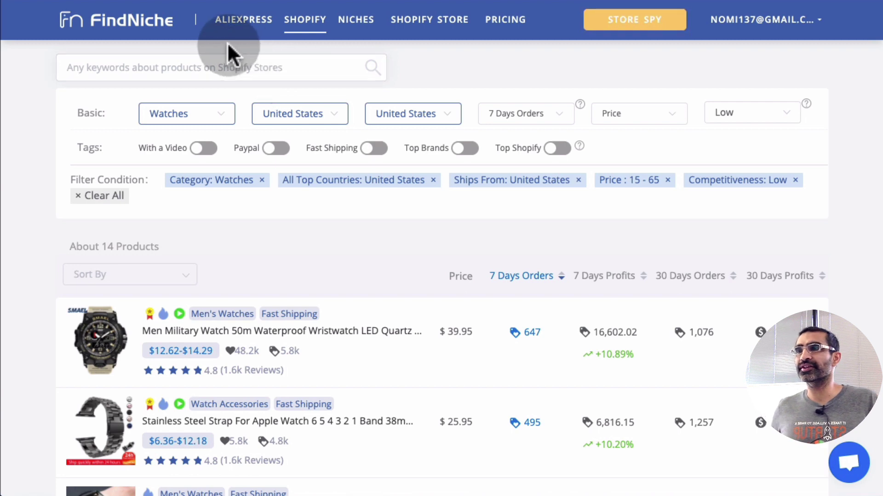
- Revisit the AliExpress and Shopify product research pages and switch to the Niches page
{"action": "left_click", "coordinate": [239, 29]}
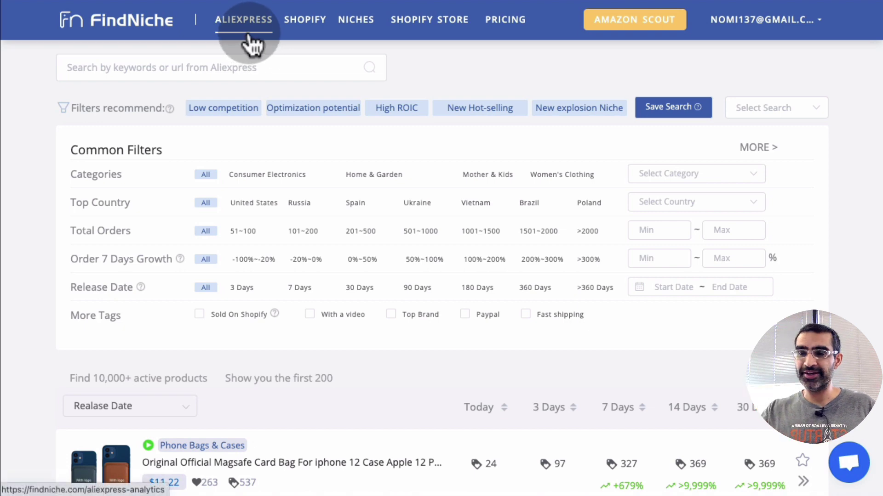
{"action": "left_click", "coordinate": [309, 32]}
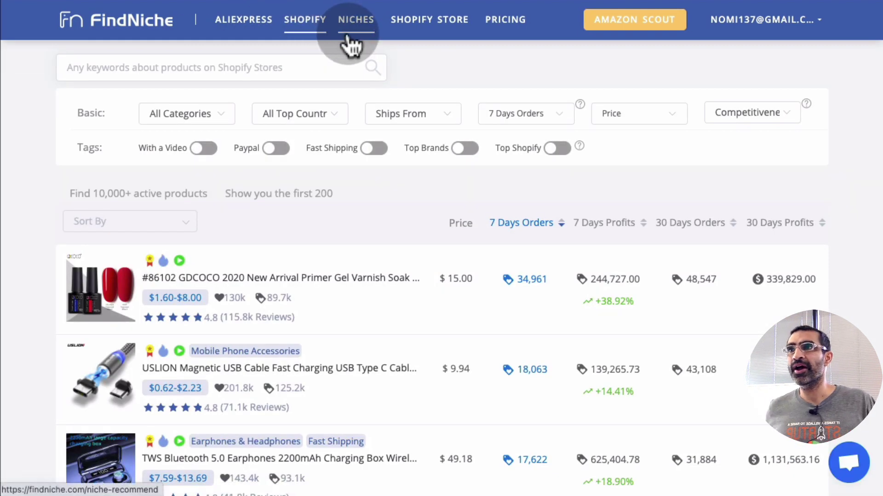
{"action": "left_click", "coordinate": [347, 33]}
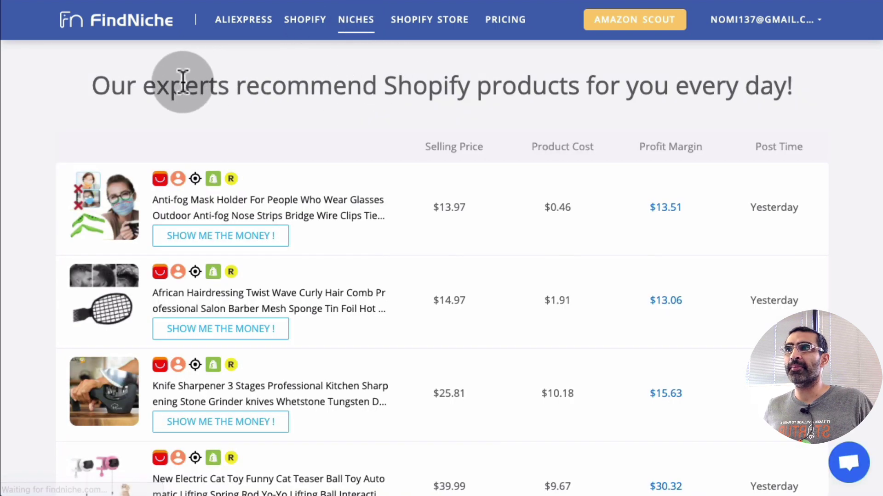
- Look through the expert-recommended Shopify products, comparing their selling prices, product costs, profit margins and post times
{"action": "left_click_drag", "start_coordinate": [175, 86], "coordinate": [751, 92]}
{"action": "double_click", "coordinate": [682, 90]}
{"action": "left_click", "coordinate": [682, 89]}
{"action": "scroll", "coordinate": [808, 250], "scroll_direction": "down", "scroll_amount": 8}
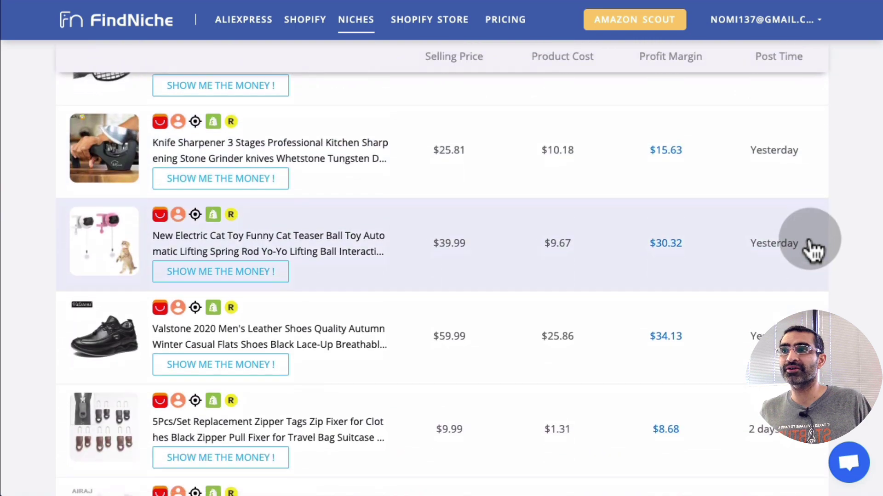
{"action": "scroll", "coordinate": [809, 250], "scroll_direction": "up", "scroll_amount": 8}
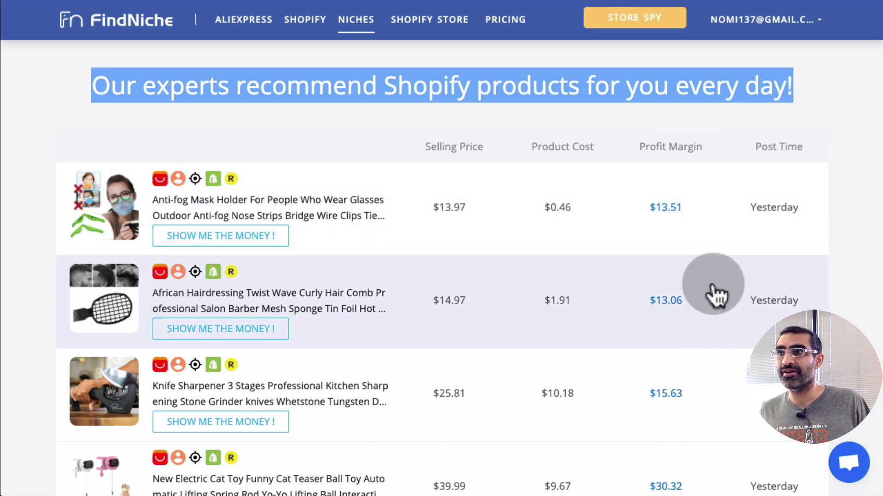
{"action": "scroll", "coordinate": [713, 295], "scroll_direction": "down", "scroll_amount": 10}
{"action": "scroll", "coordinate": [713, 296], "scroll_direction": "down", "scroll_amount": 3}
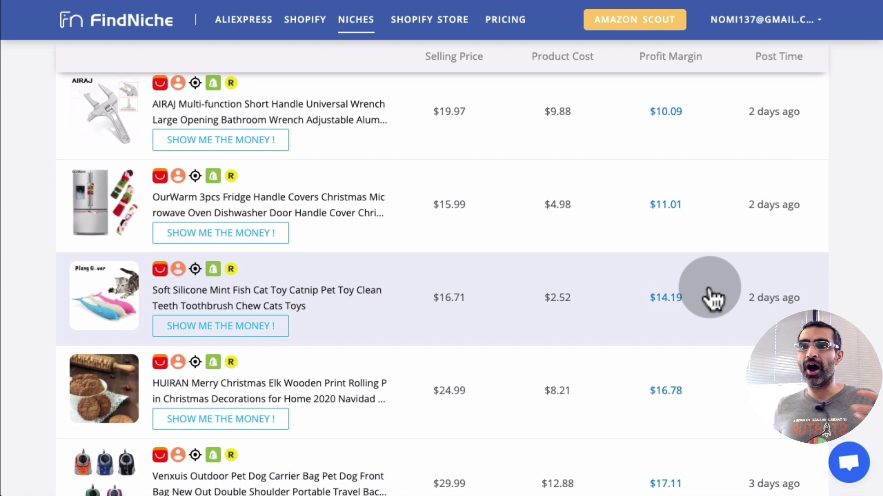
{"action": "scroll", "coordinate": [712, 299], "scroll_direction": "down", "scroll_amount": 13}
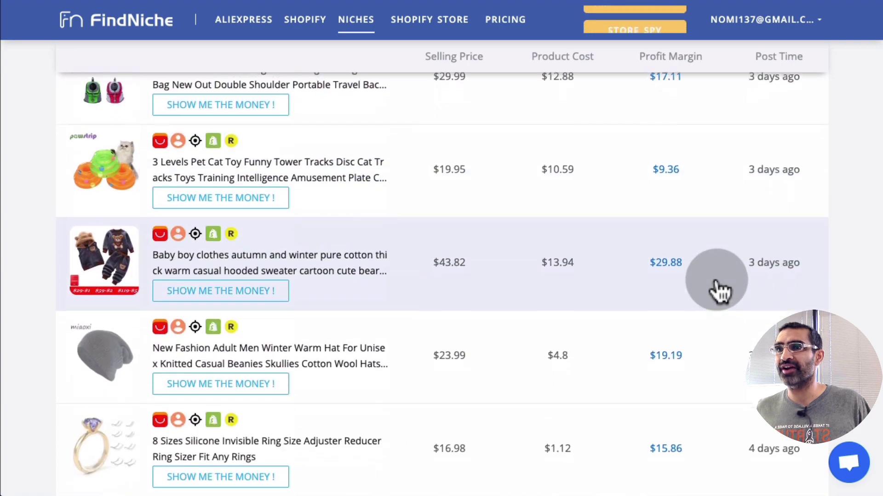
- Finish looking through the expert-recommended products and switch to the Shopify Store research page
{"action": "scroll", "coordinate": [719, 289], "scroll_direction": "down", "scroll_amount": 11}
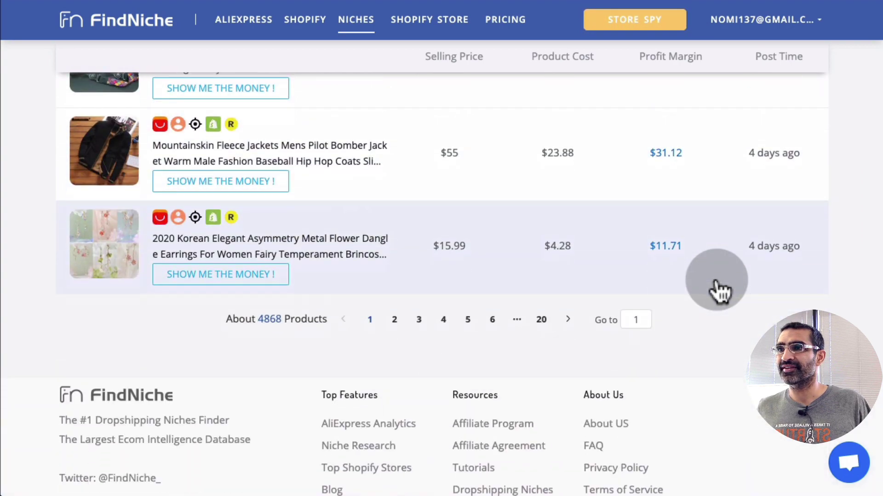
{"action": "scroll", "coordinate": [715, 285], "scroll_direction": "up", "scroll_amount": 20}
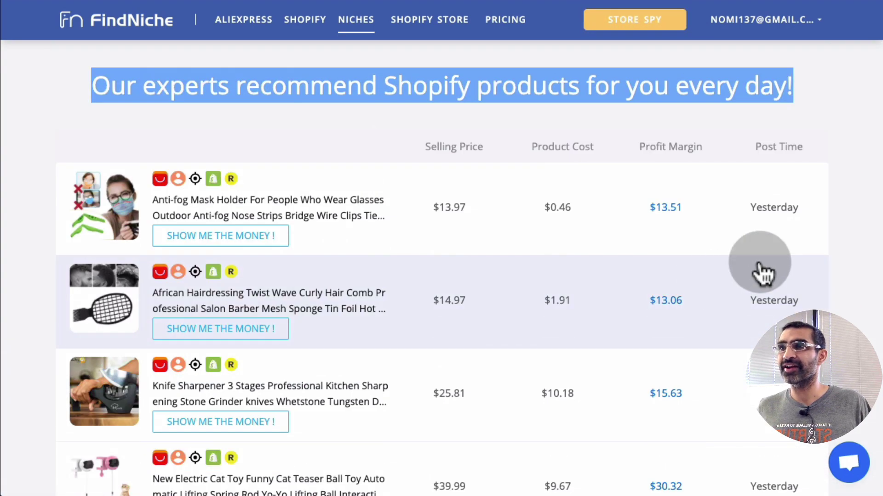
{"action": "left_click", "coordinate": [430, 25]}
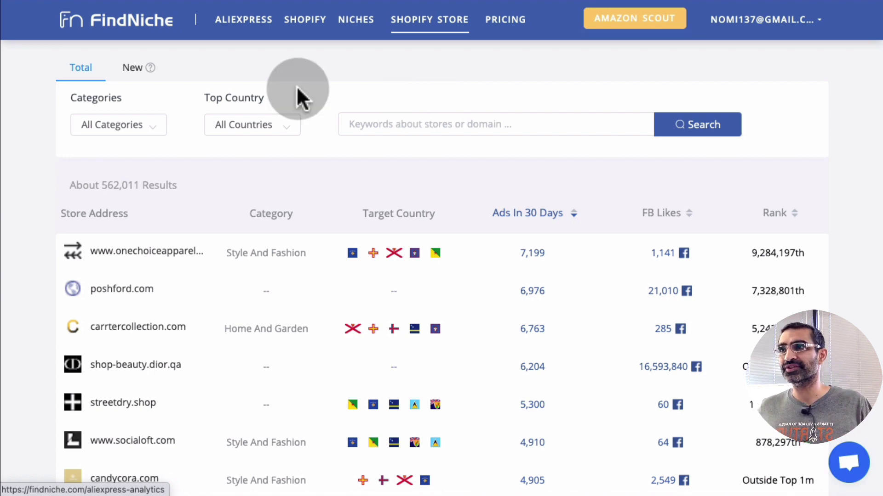
- Filter the Shopify stores by the Style And Fashion category and United States as the top country
{"action": "left_click", "coordinate": [125, 128]}
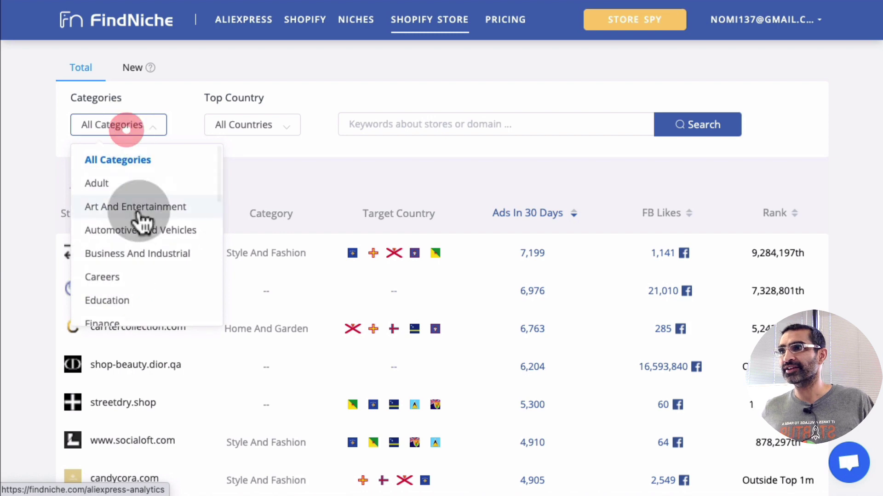
{"action": "scroll", "coordinate": [140, 221], "scroll_direction": "down", "scroll_amount": 6}
{"action": "scroll", "coordinate": [156, 224], "scroll_direction": "down", "scroll_amount": 3}
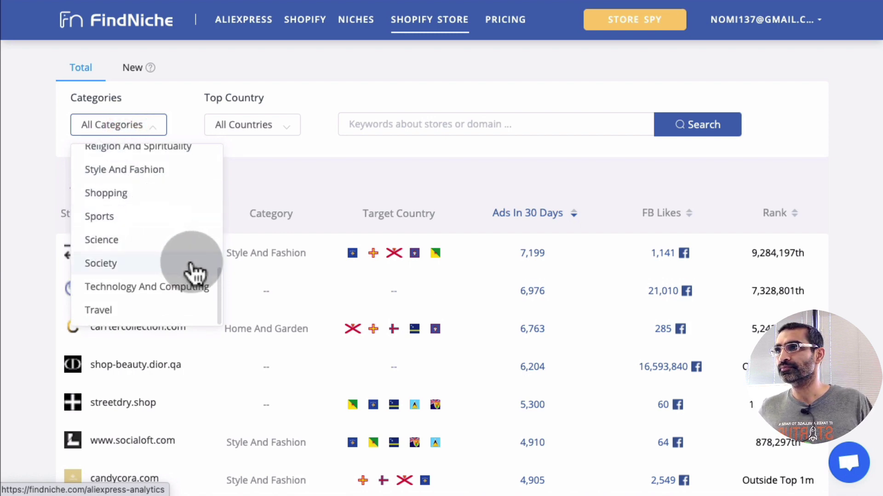
{"action": "scroll", "coordinate": [193, 271], "scroll_direction": "up", "scroll_amount": 6}
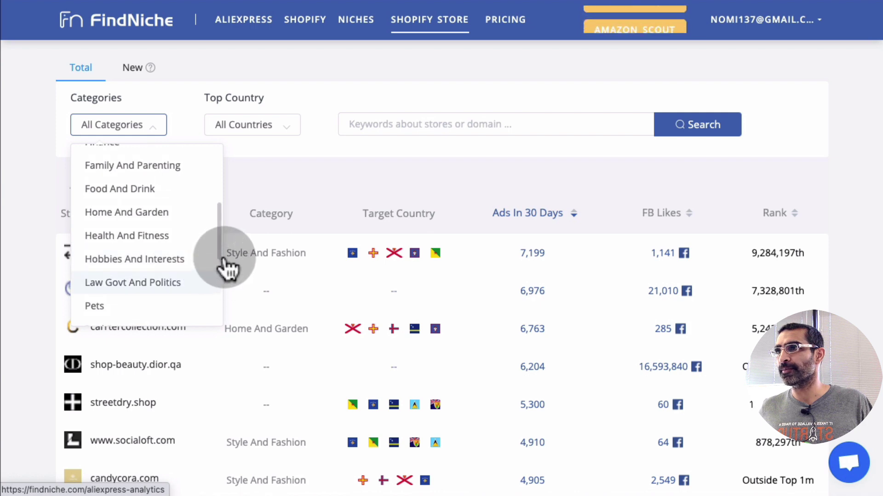
{"action": "scroll", "coordinate": [226, 322], "scroll_direction": "down", "scroll_amount": 5}
{"action": "scroll", "coordinate": [230, 294], "scroll_direction": "up", "scroll_amount": 6}
{"action": "mouse_move", "coordinate": [225, 262]}
{"action": "left_mouse_down"}
{"action": "mouse_move", "coordinate": [227, 222]}
{"action": "mouse_move", "coordinate": [221, 304]}
{"action": "mouse_move", "coordinate": [201, 283]}
{"action": "left_mouse_up"}
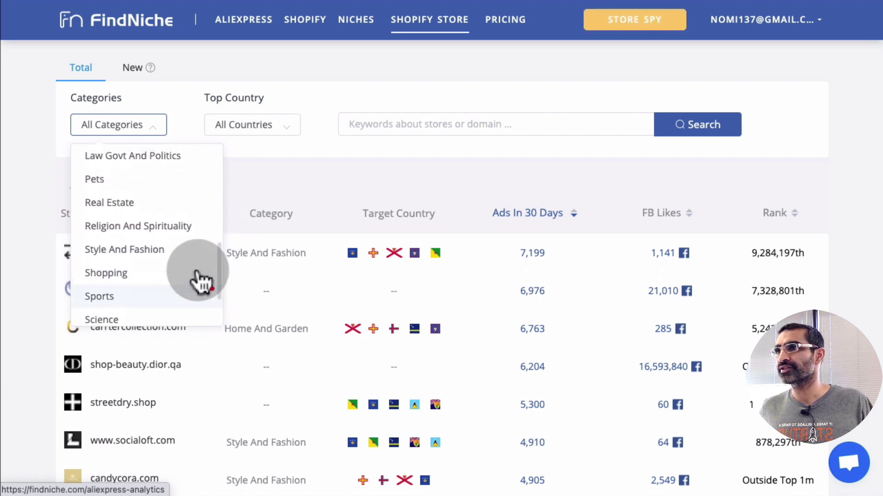
{"action": "left_click", "coordinate": [170, 250]}
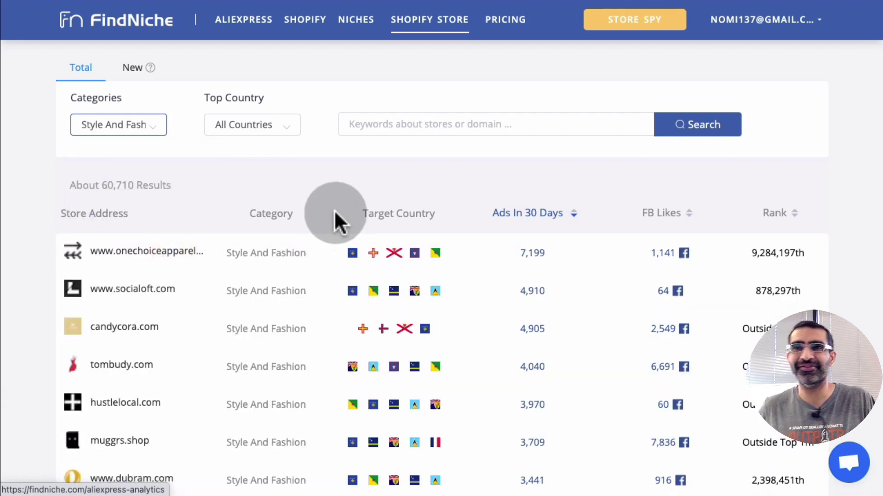
{"action": "left_click", "coordinate": [219, 138]}
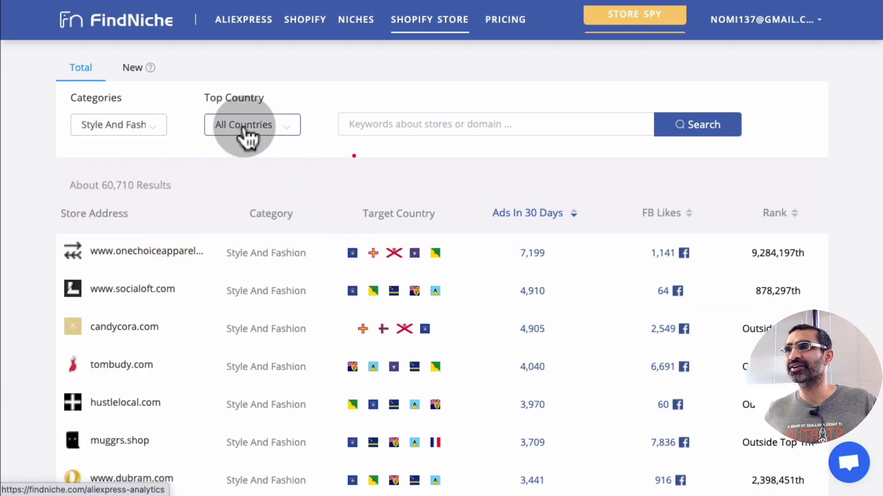
{"action": "left_click", "coordinate": [286, 206]}
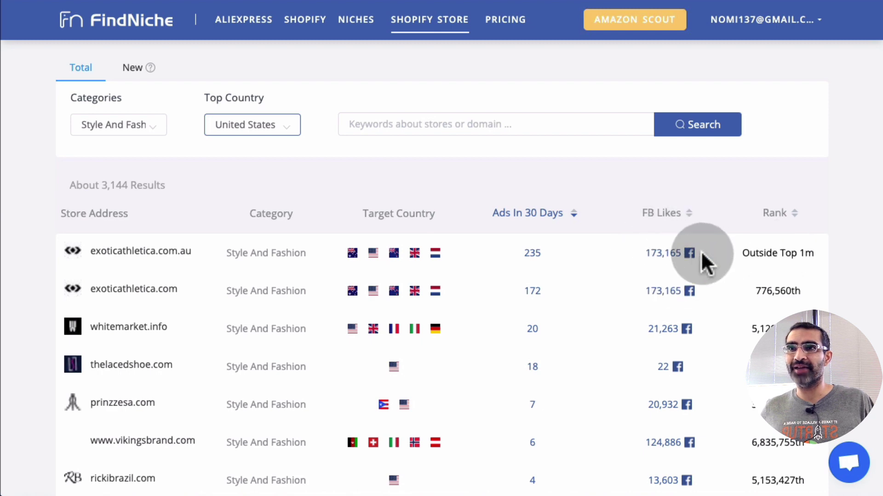
- Compare the filtered stores sorted by rank and sorted by ads in 30 days
{"action": "left_click", "coordinate": [790, 213]}
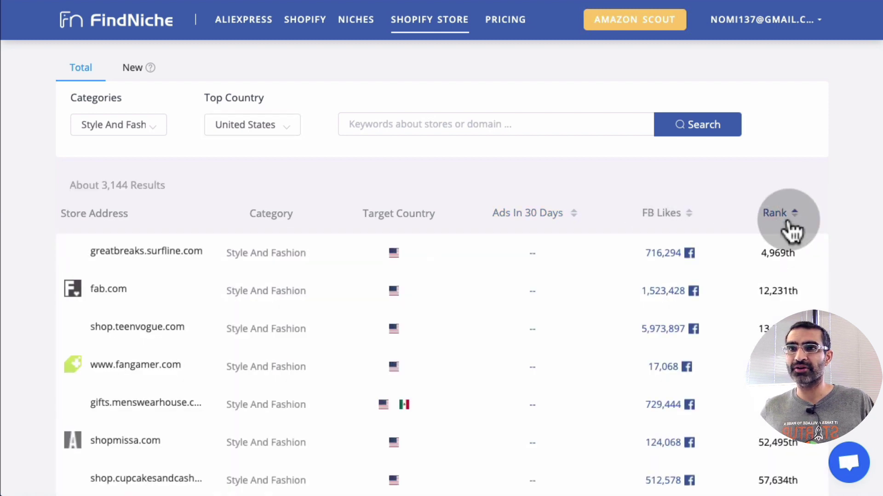
{"action": "left_click", "coordinate": [789, 213]}
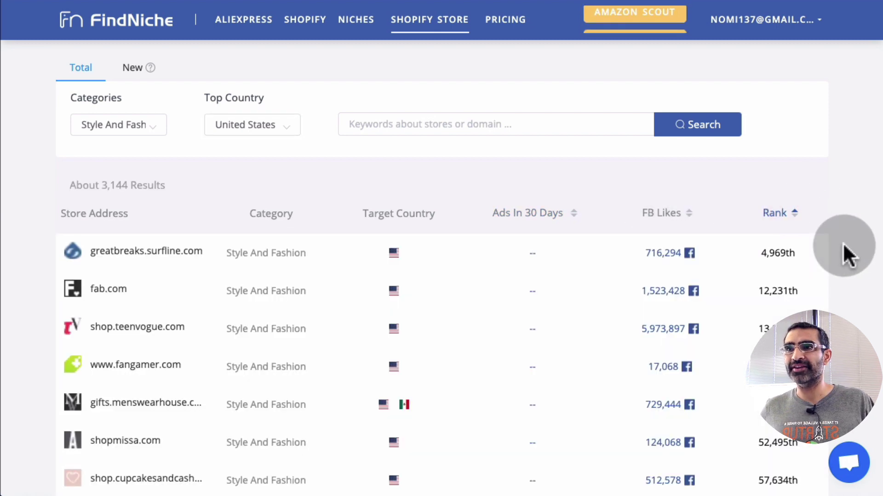
{"action": "left_click", "coordinate": [573, 215]}
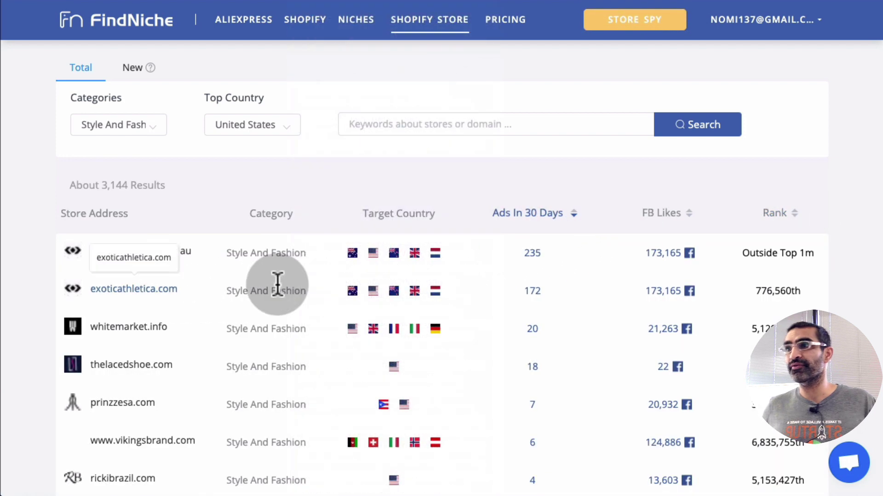
- Look through the filtered stores, comparing their target countries, ads in 30 days, Facebook likes and ranks
{"action": "scroll", "coordinate": [309, 299], "scroll_direction": "down", "scroll_amount": 5}
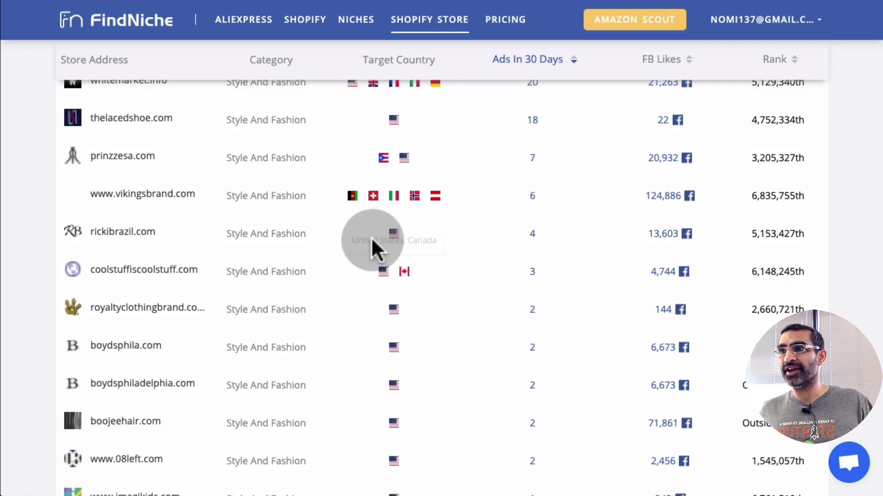
{"action": "scroll", "coordinate": [313, 247], "scroll_direction": "down", "scroll_amount": 5}
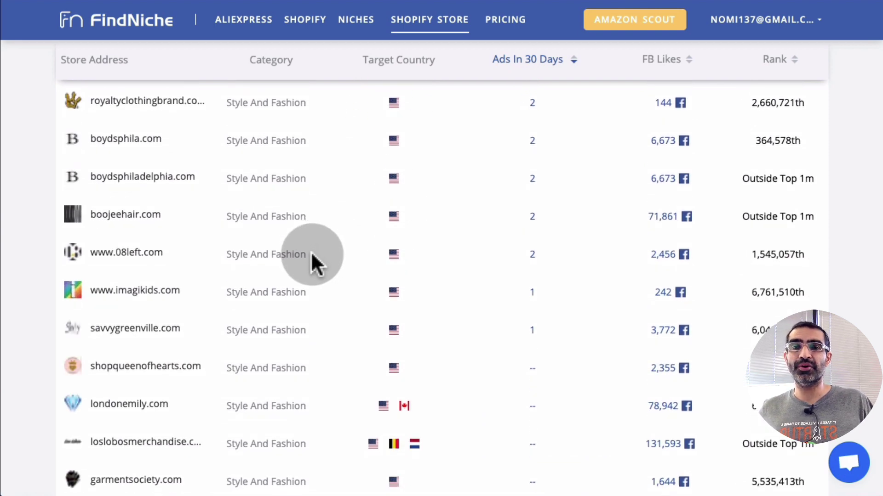
{"action": "scroll", "coordinate": [313, 250], "scroll_direction": "down", "scroll_amount": 2}
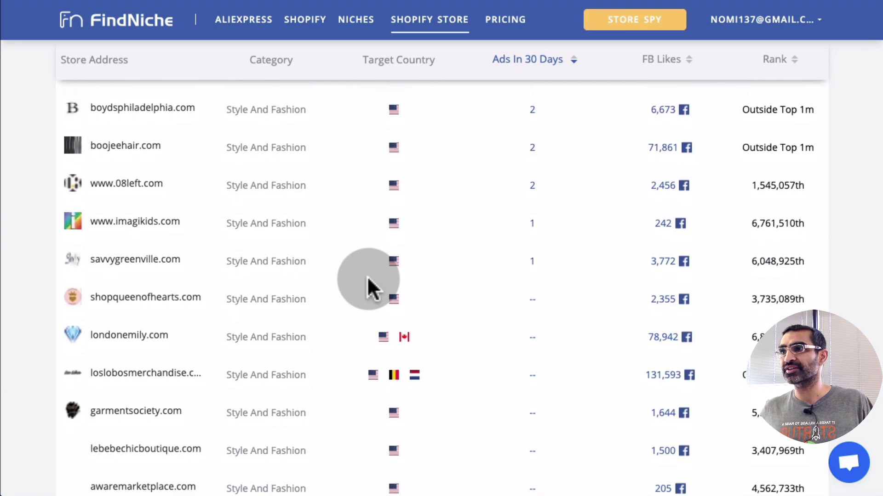
{"action": "scroll", "coordinate": [229, 291], "scroll_direction": "up", "scroll_amount": 7}
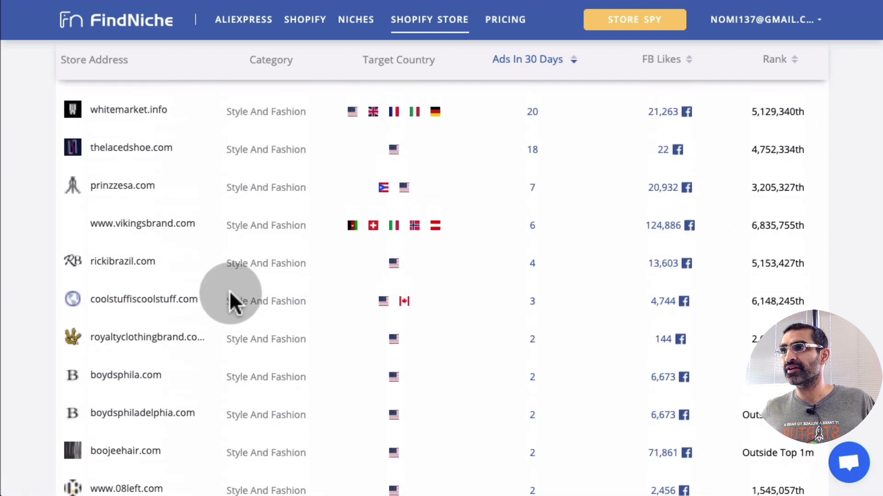
{"action": "scroll", "coordinate": [229, 290], "scroll_direction": "up", "scroll_amount": 5}
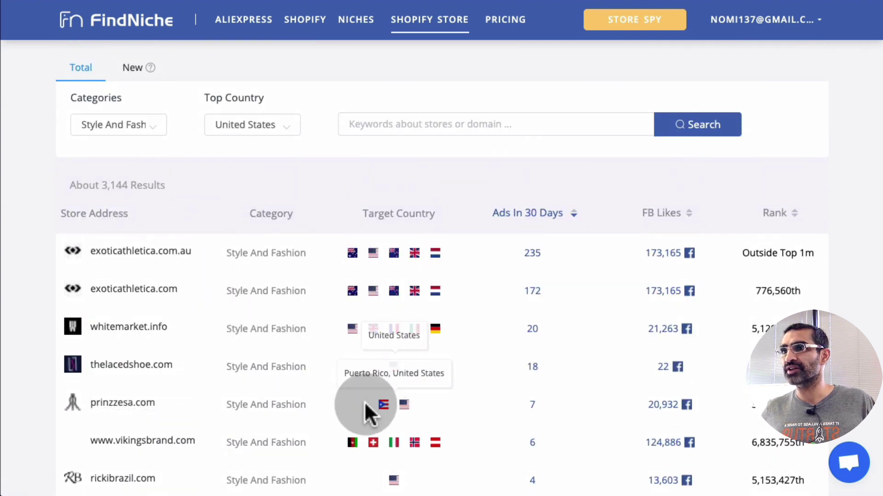
- Open thelacedshoe.com from the store list and examine its featured products and About Us section
{"action": "left_click", "coordinate": [144, 364]}
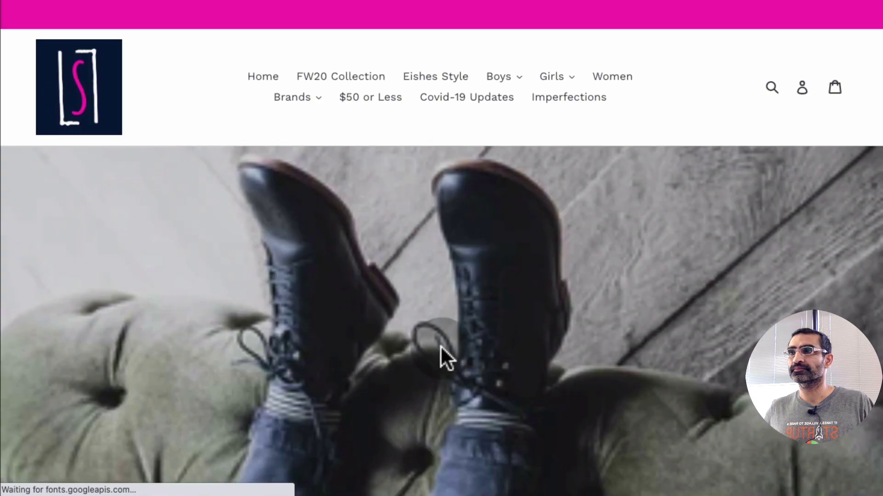
{"action": "scroll", "coordinate": [602, 343], "scroll_direction": "down", "scroll_amount": 10}
{"action": "left_click", "coordinate": [681, 338]}
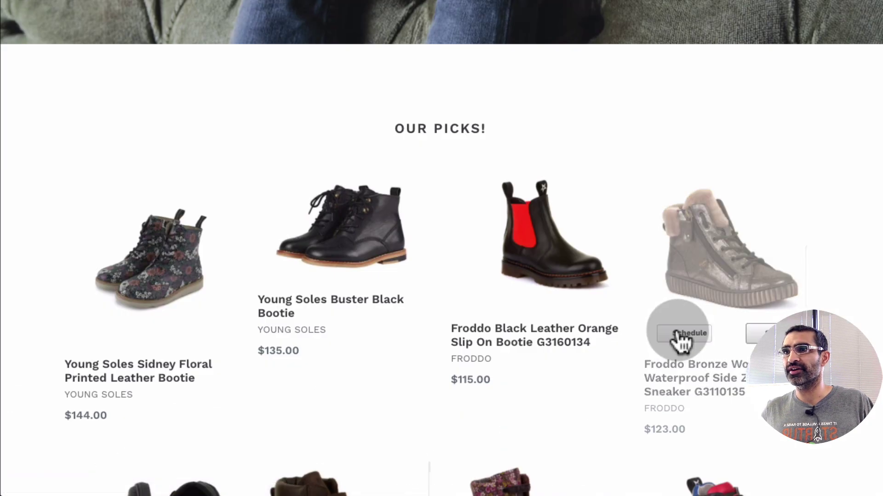
{"action": "scroll", "coordinate": [680, 336], "scroll_direction": "down", "scroll_amount": 20}
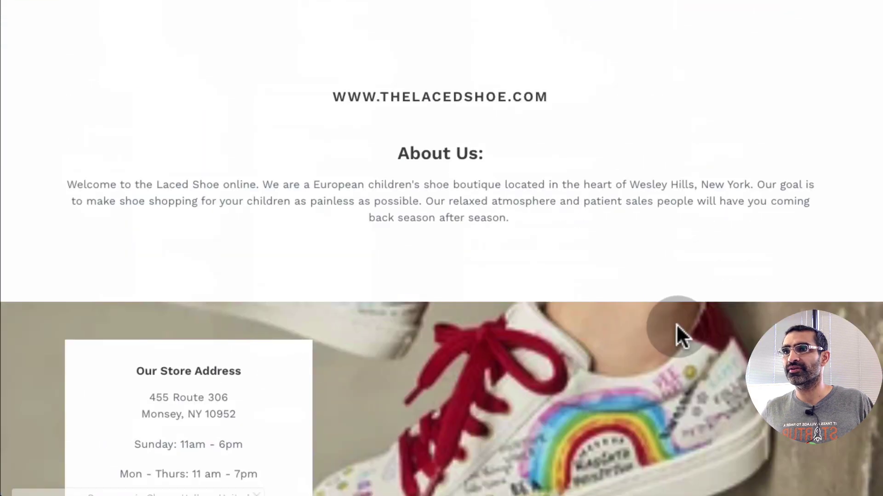
{"action": "scroll", "coordinate": [676, 324], "scroll_direction": "up", "scroll_amount": 20}
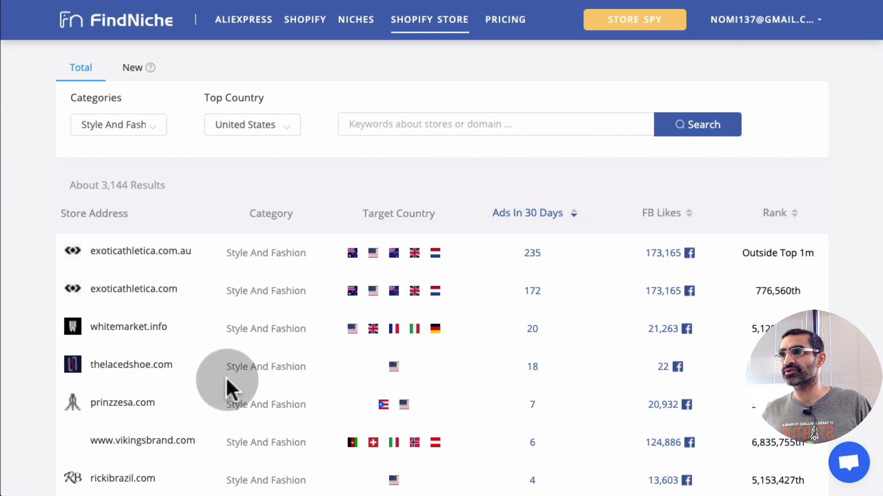
- Open prinzzesa.com from the store list, look through its home page, dismiss its newsletter sign-up and return to the store list
{"action": "left_click", "coordinate": [151, 402]}
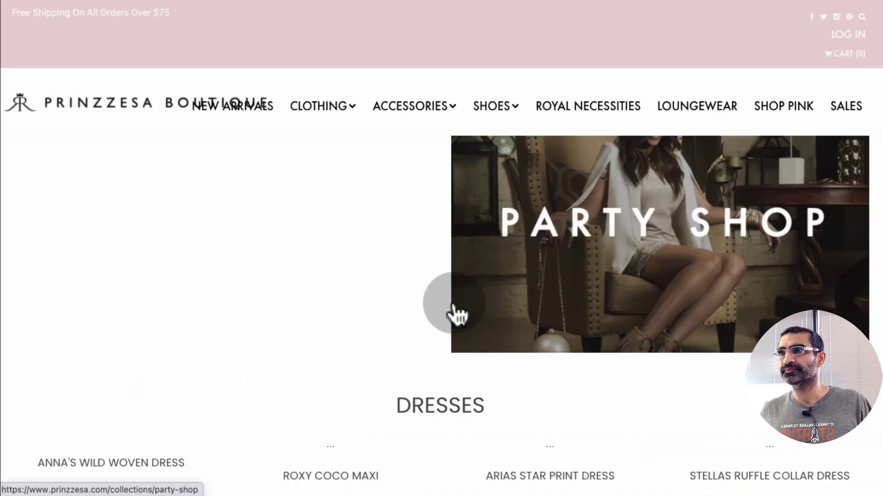
{"action": "scroll", "coordinate": [571, 327], "scroll_direction": "down", "scroll_amount": 5}
{"action": "scroll", "coordinate": [690, 329], "scroll_direction": "down", "scroll_amount": 15}
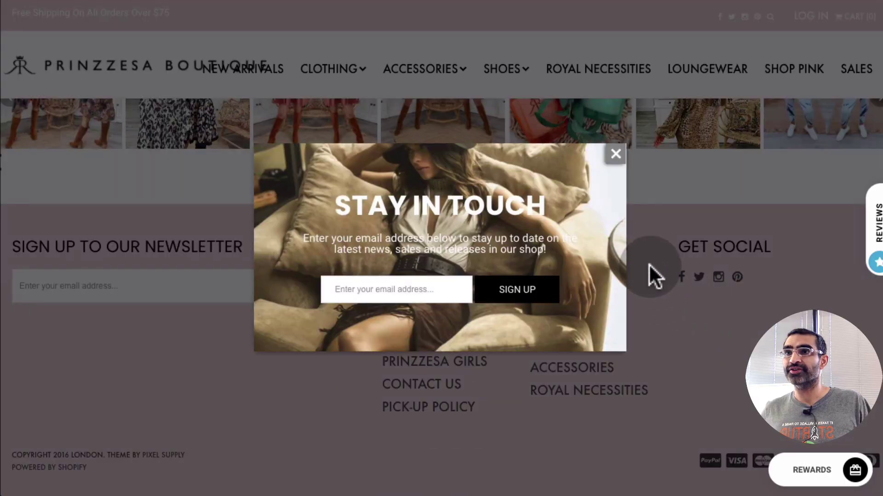
{"action": "left_click", "coordinate": [622, 154]}
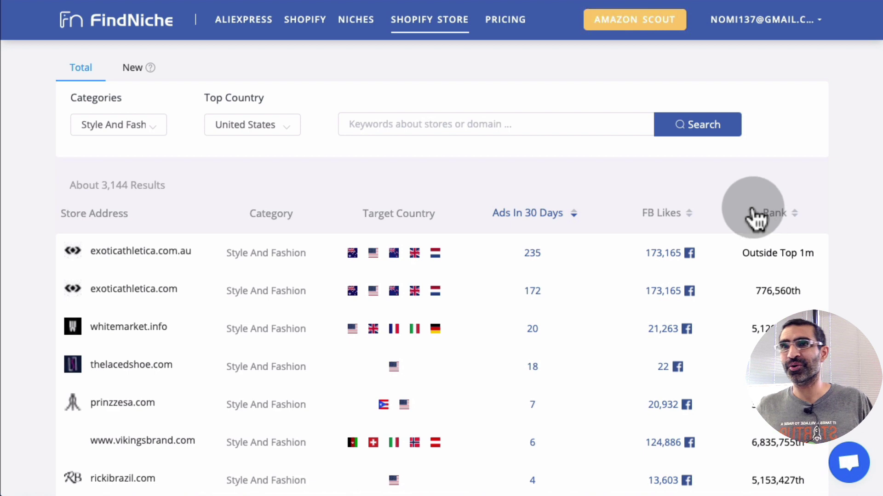
{"action": "left_click", "coordinate": [113, 33]}
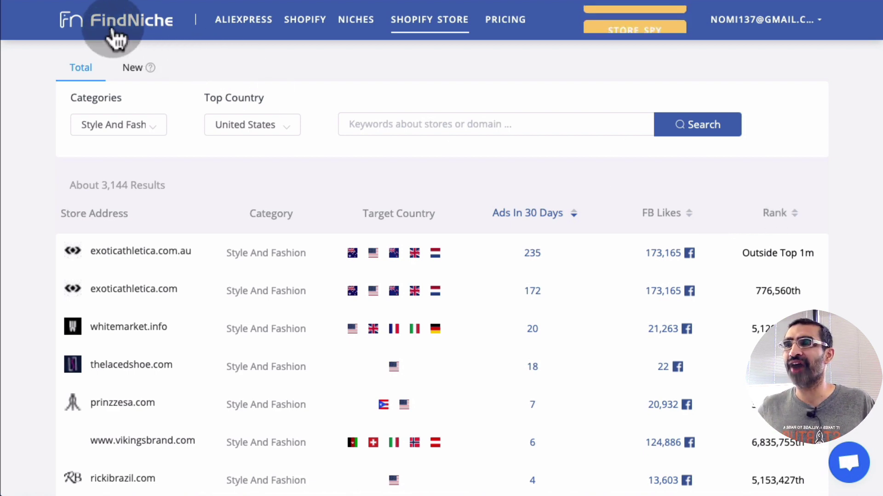